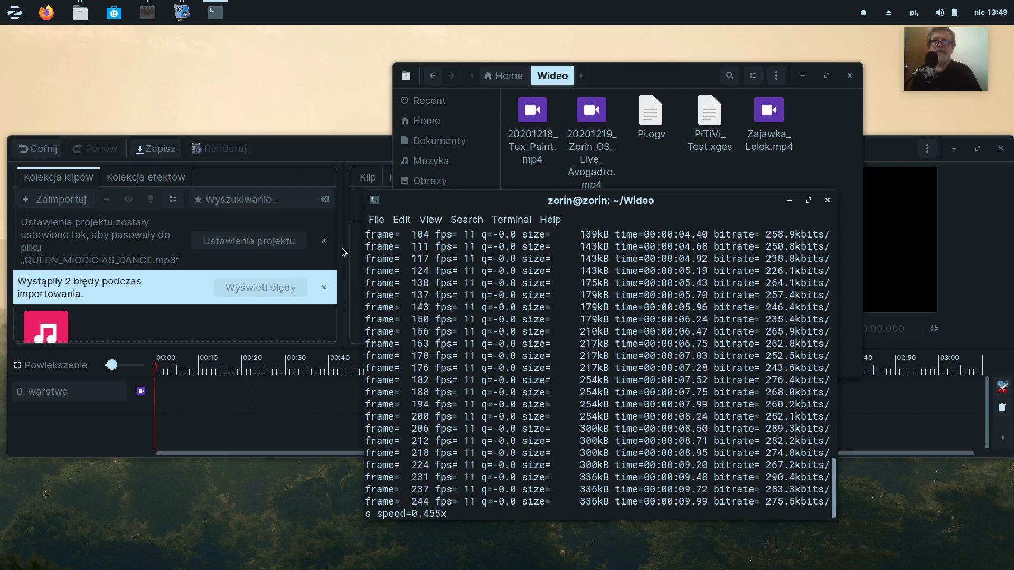
Step: Import Pi.ogv from the Wideo folder into the Pitivi project's clip library
click(669, 72)
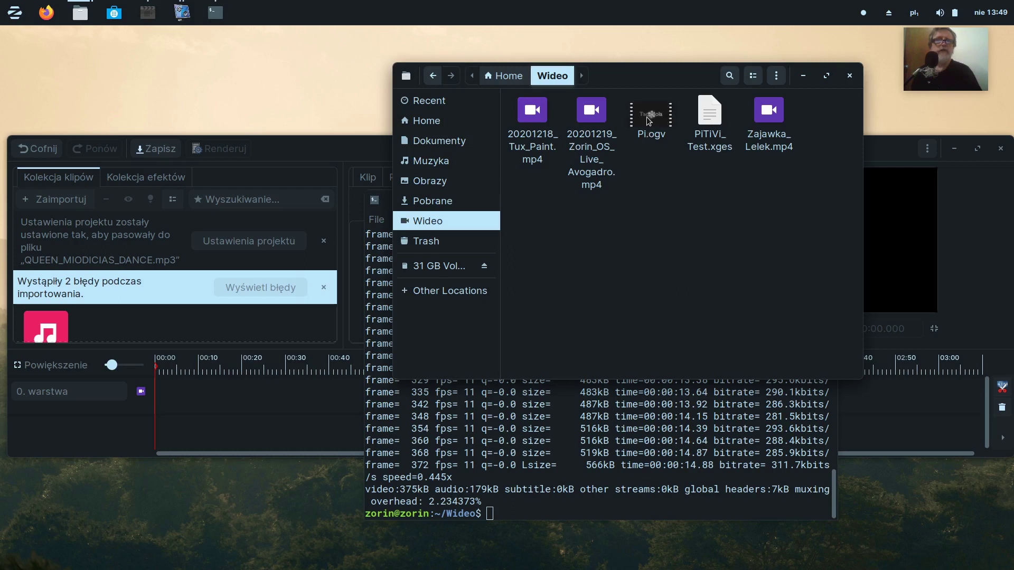
drag(648, 110, 217, 314)
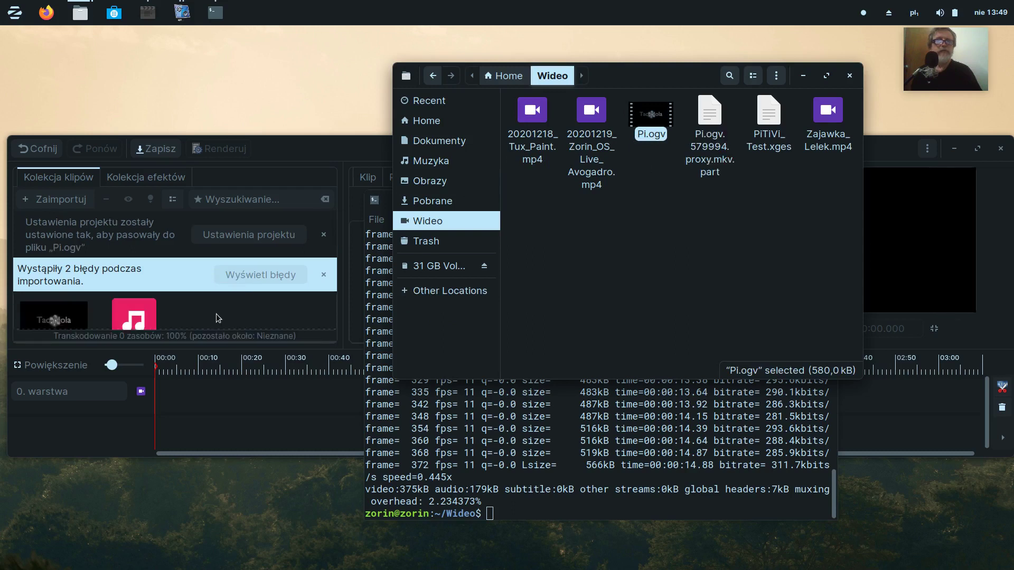
click(224, 315)
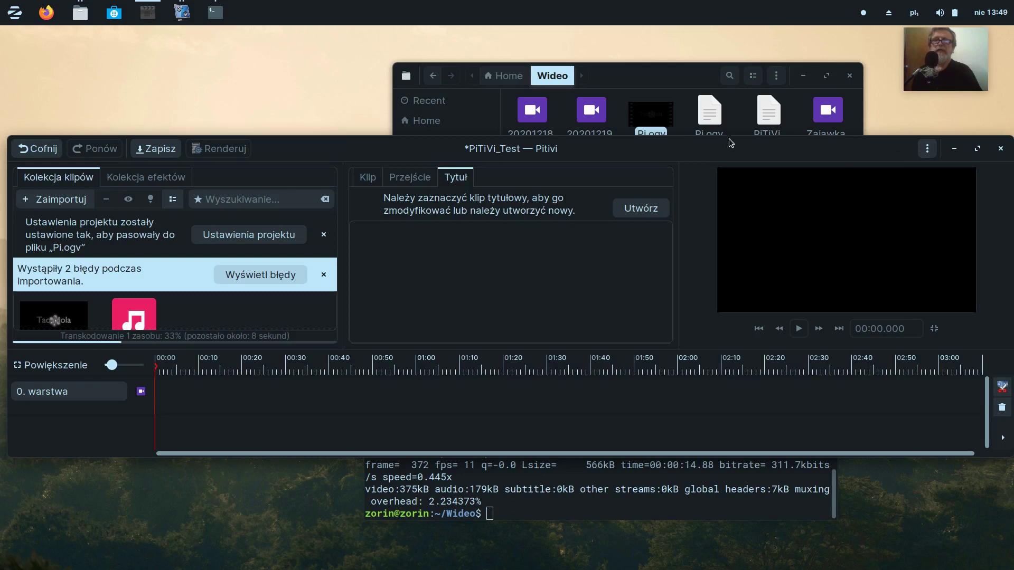
Step: Enlarge the Pitivi window and place the Pi.ogv clip at the start of the timeline on a new layer below layer 0
drag(733, 137, 734, 92)
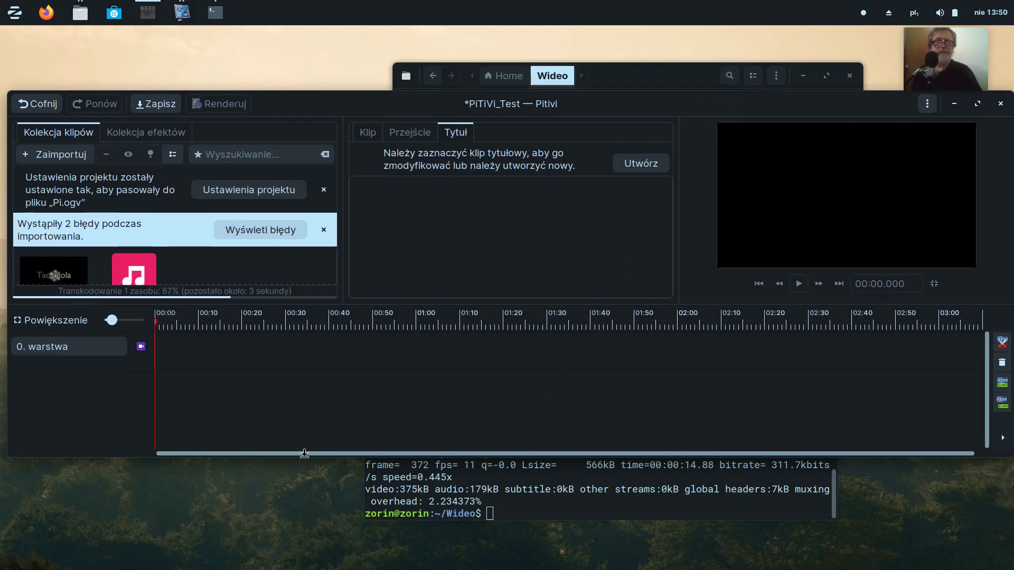
drag(304, 455, 303, 542)
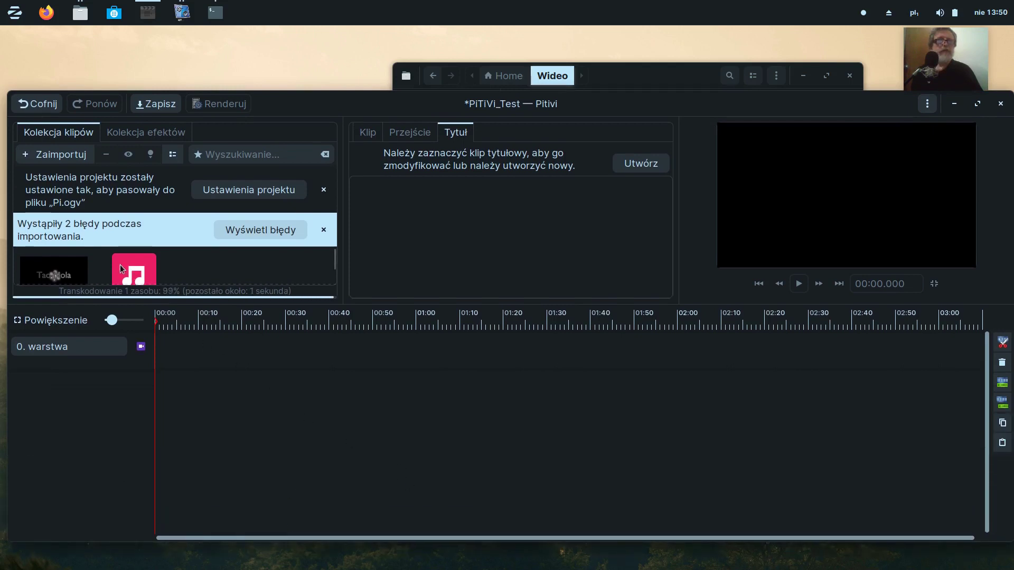
click(40, 264)
mouse_move(39, 268)
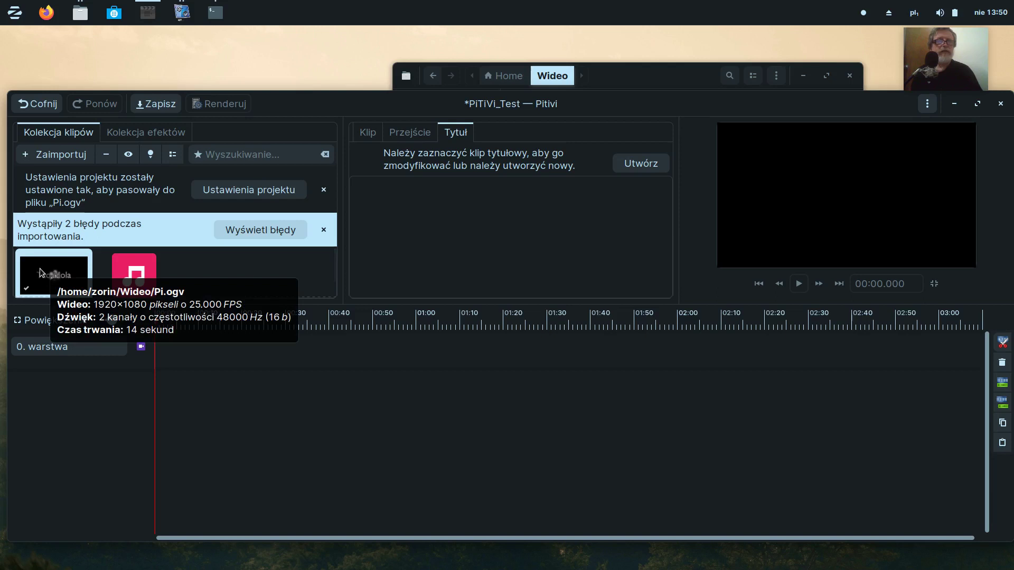
drag(40, 268, 117, 420)
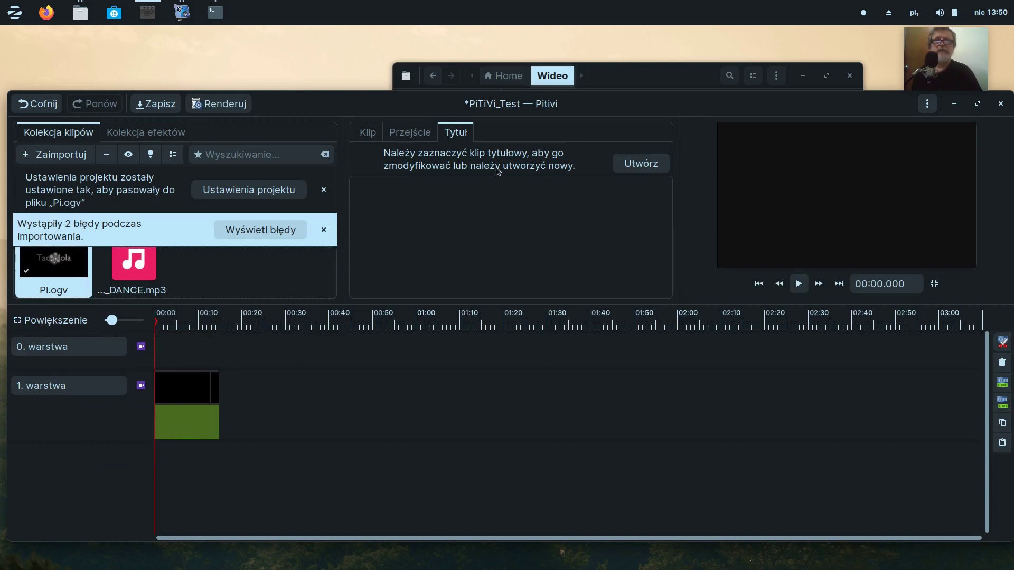
Step: Create a title clip and move it along layer 0 so it starts right where the Pi.ogv clip ends
click(628, 164)
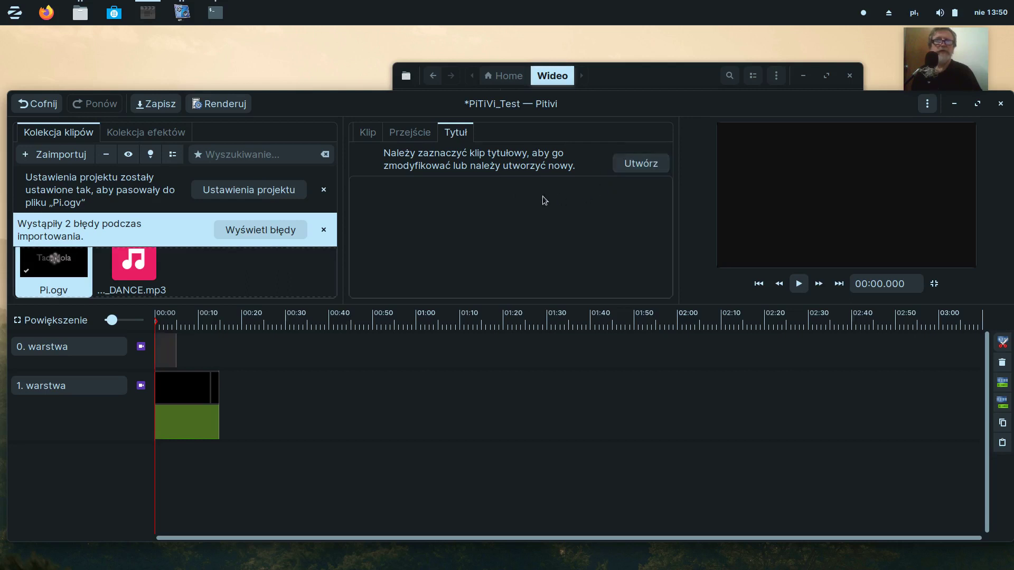
click(169, 356)
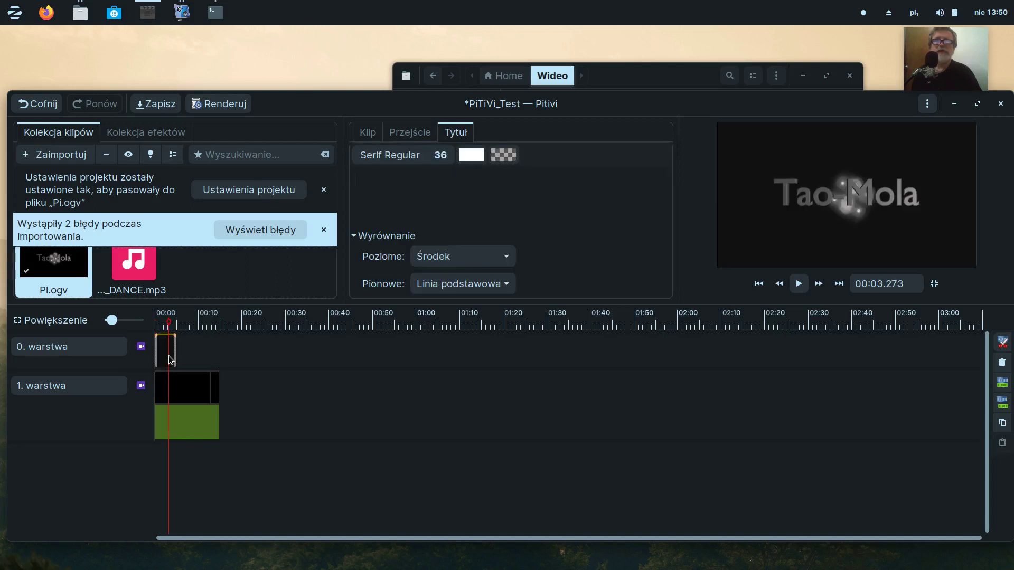
drag(166, 354, 227, 363)
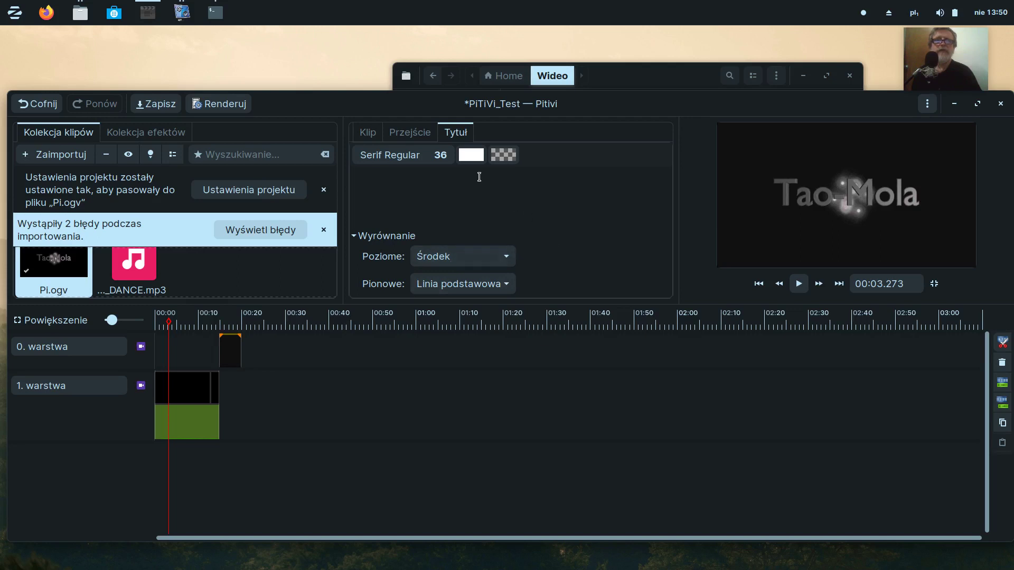
Step: Set the title clip's font to Steve Bold Italic at size 136
click(432, 157)
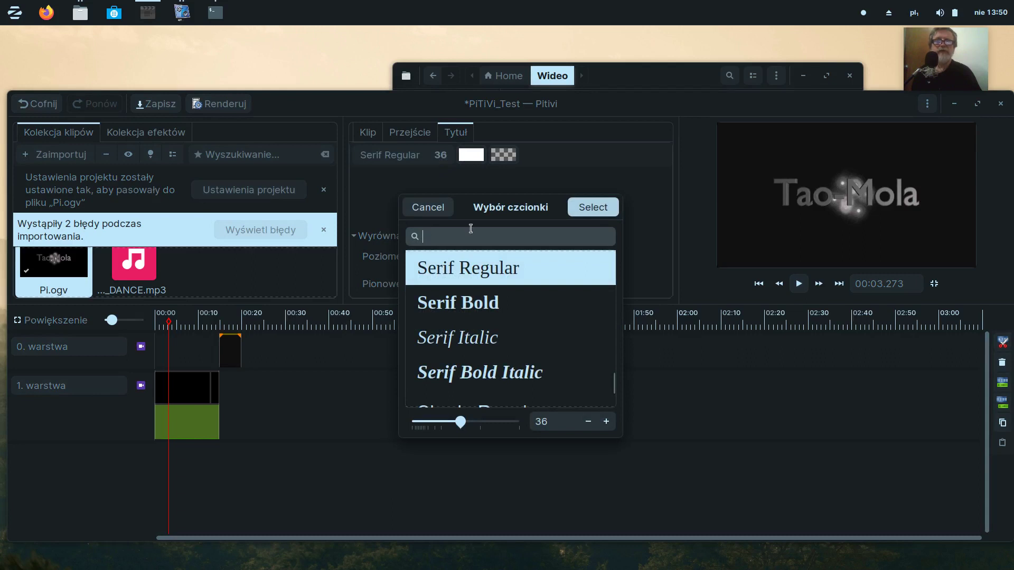
click(536, 423)
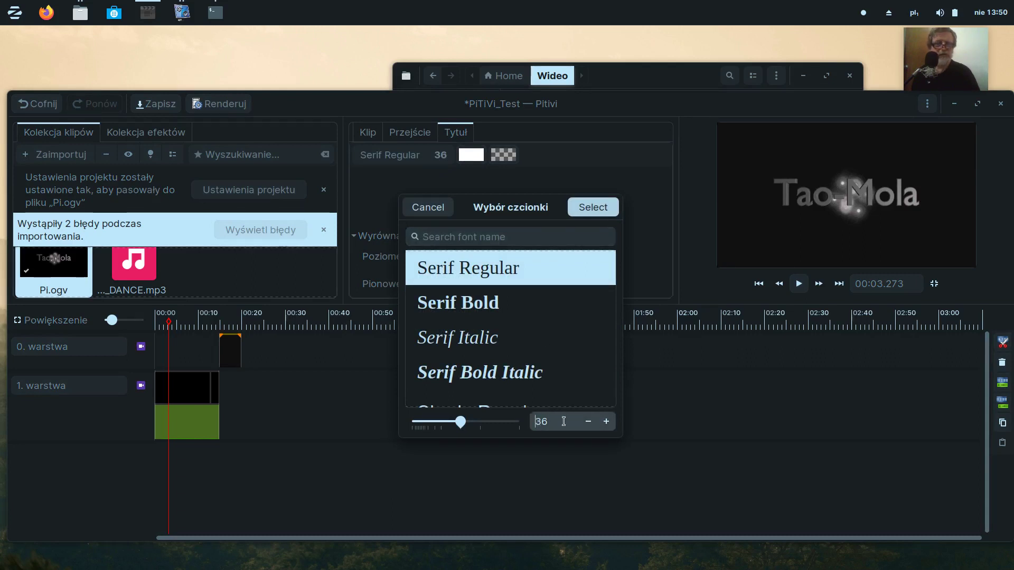
text(1)
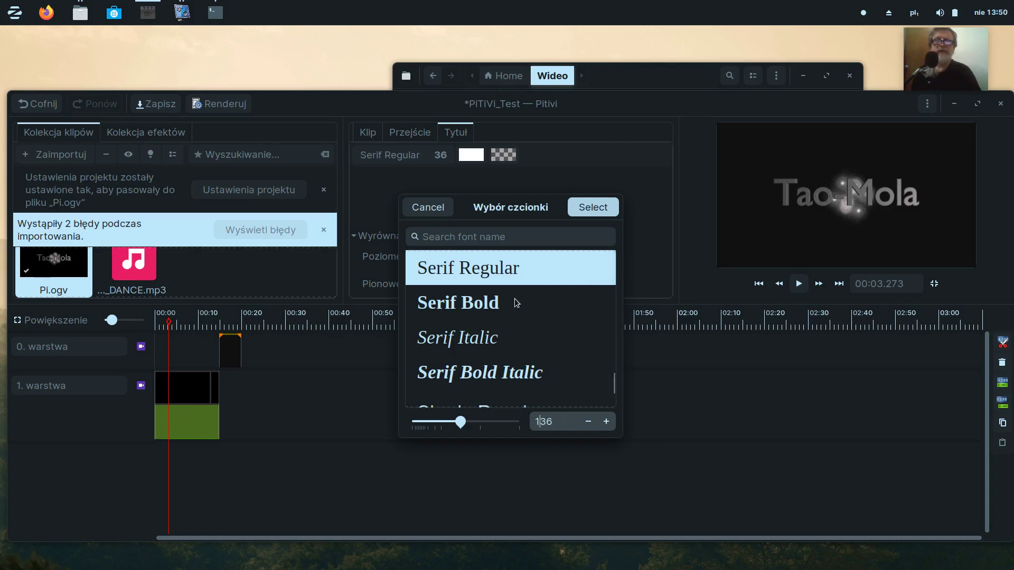
scroll(510, 317, down, 1)
scroll(509, 320, down, 2)
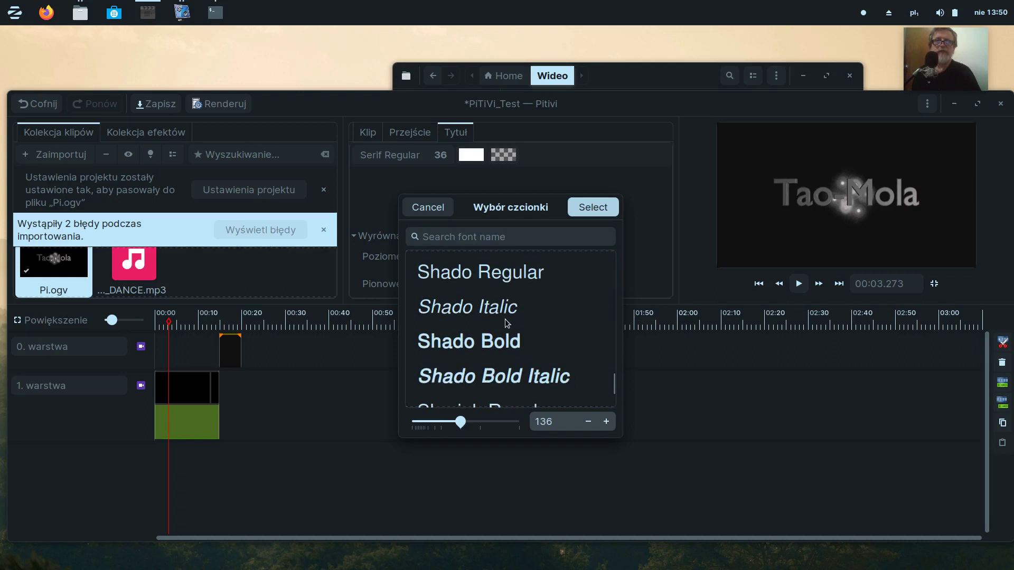
scroll(505, 320, down, 4)
scroll(503, 321, down, 1)
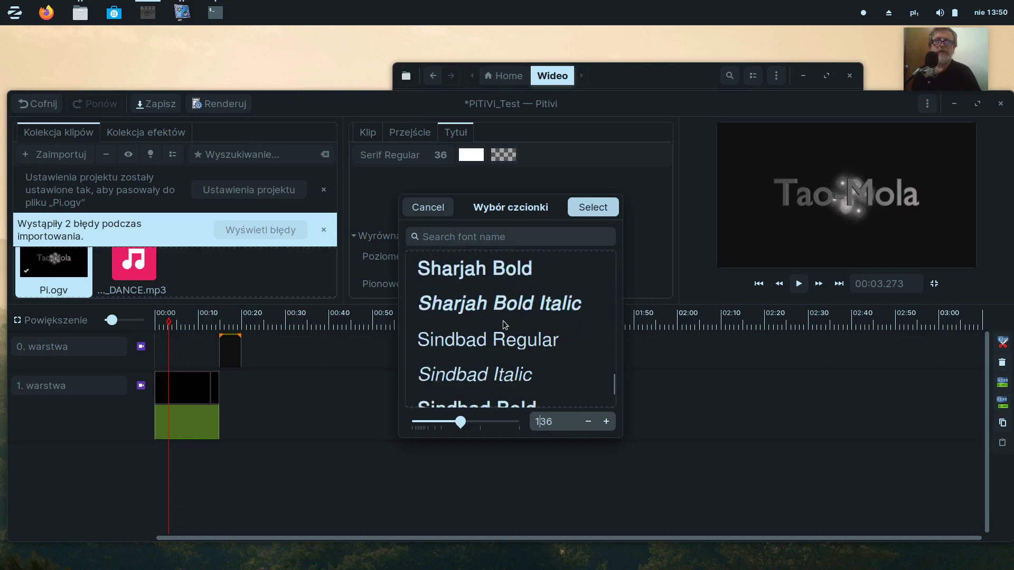
scroll(503, 321, down, 2)
scroll(503, 321, down, 3)
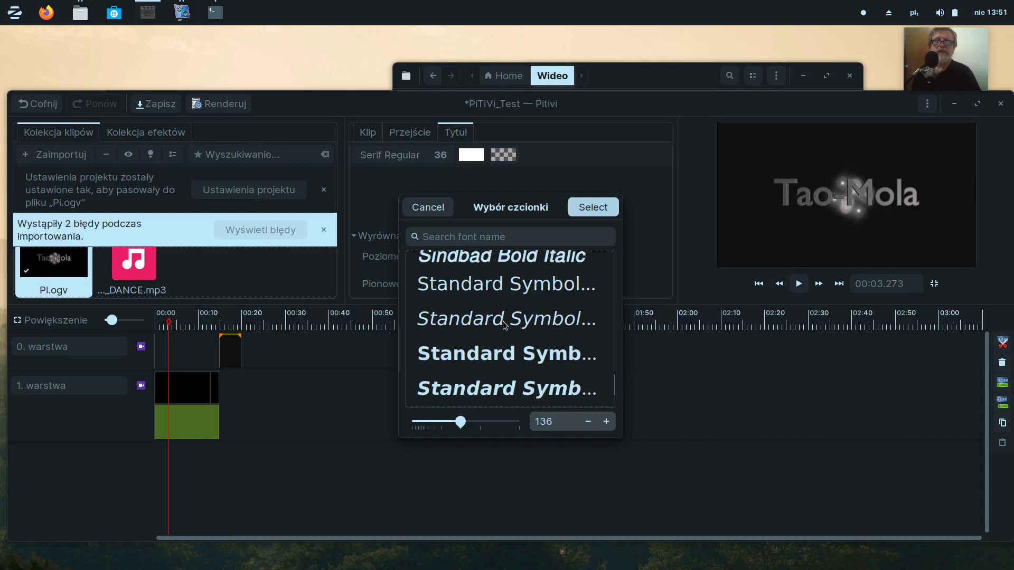
scroll(505, 325, down, 2)
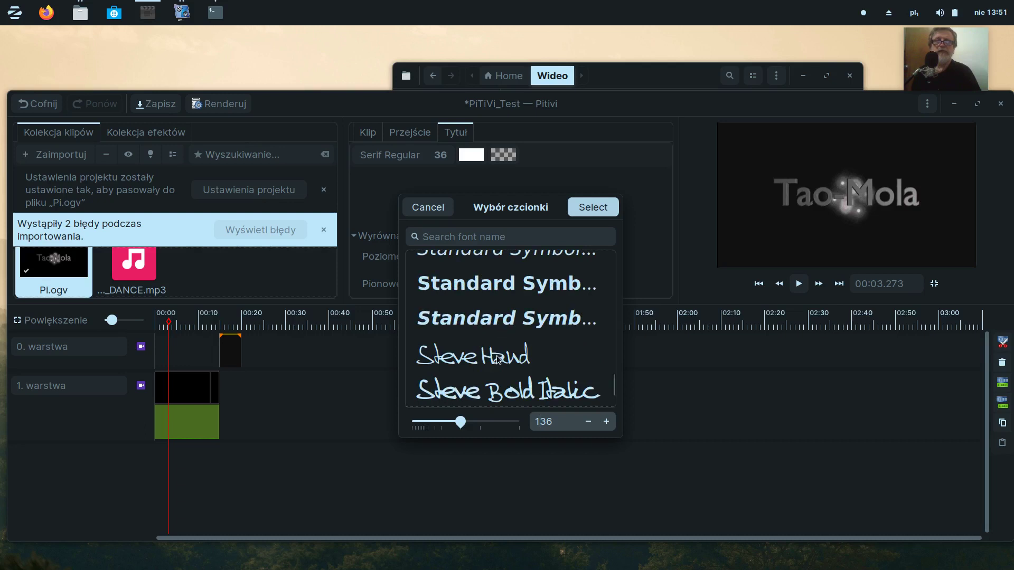
click(507, 395)
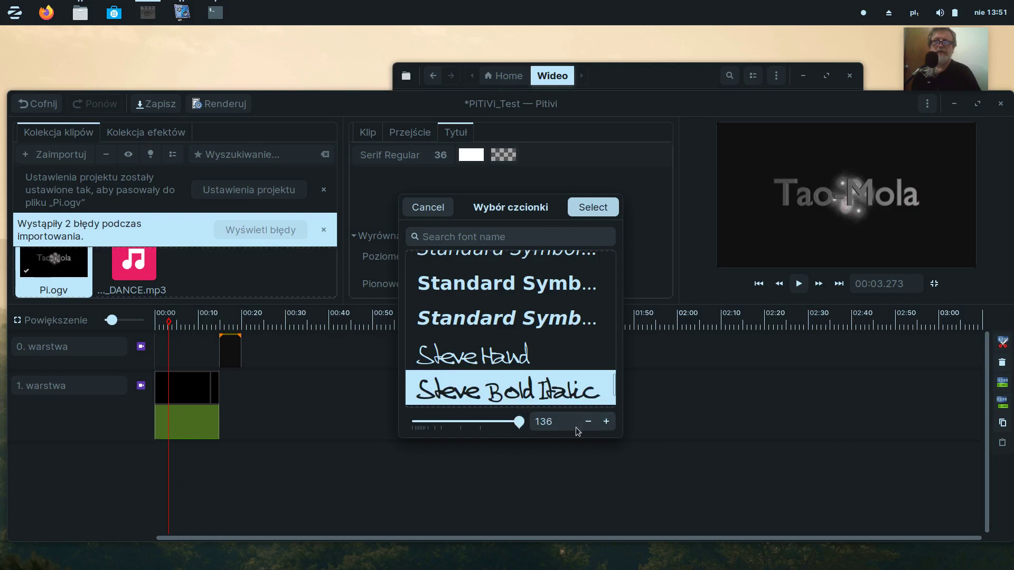
click(593, 207)
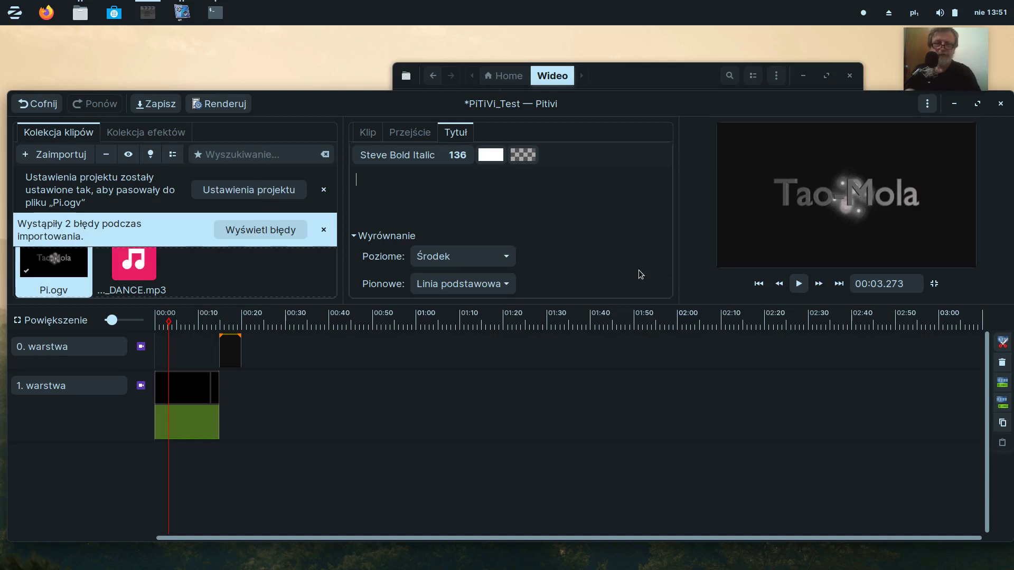
Step: Enter "Test PiTiVi Zorin OS" as the text of the title clip
text(est)
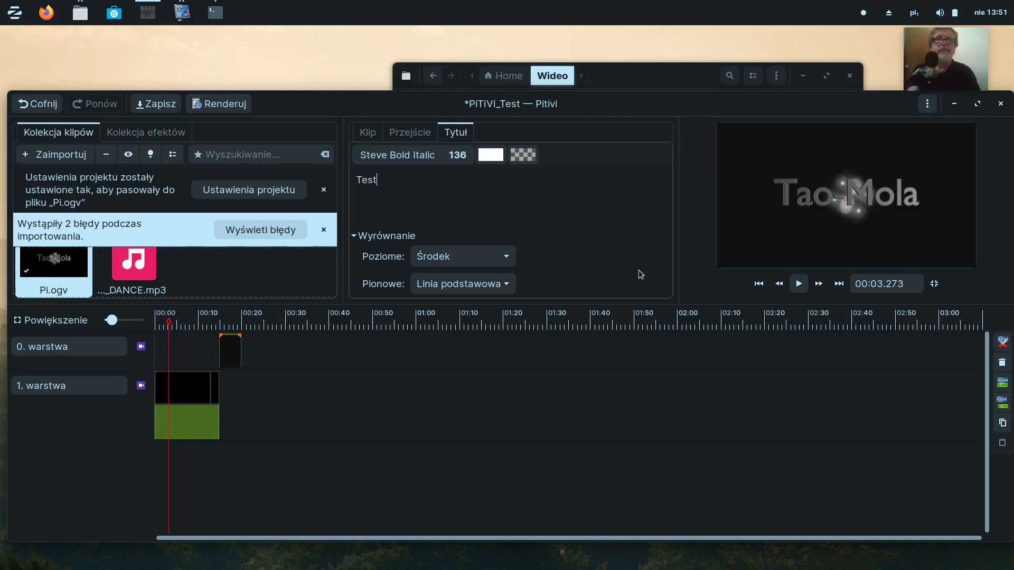
text( PiTi)
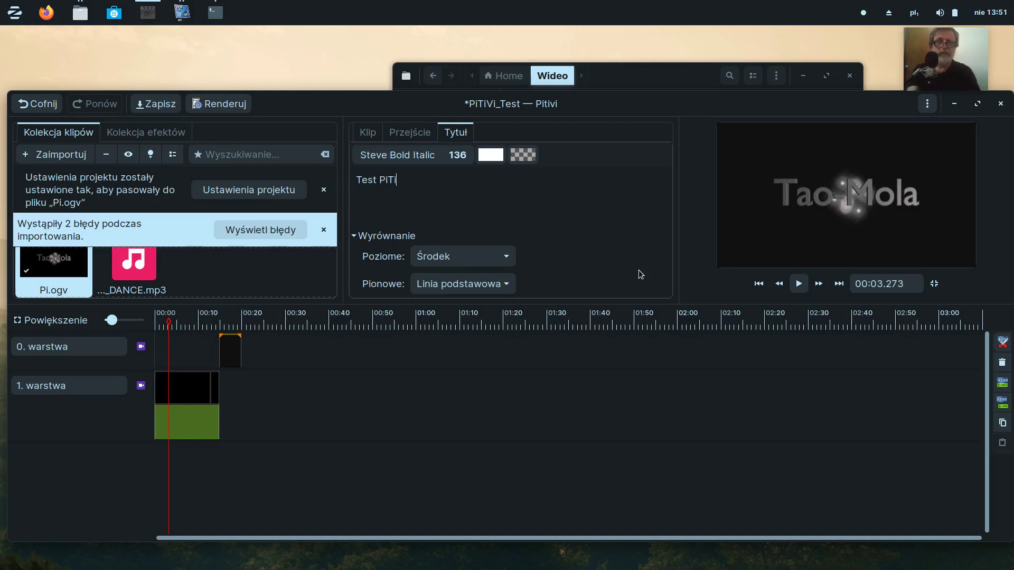
text(V)
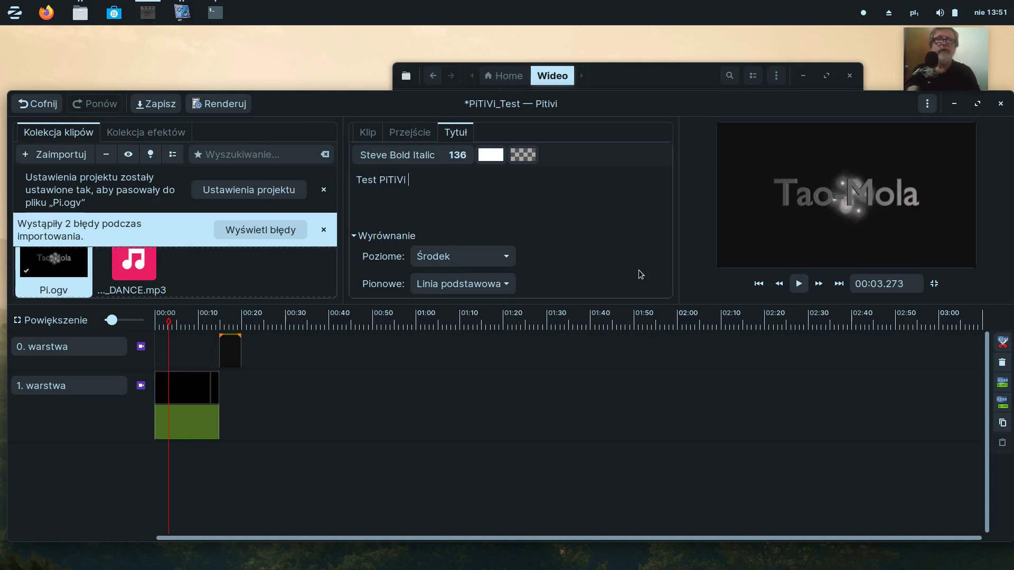
text(i Zorin OS)
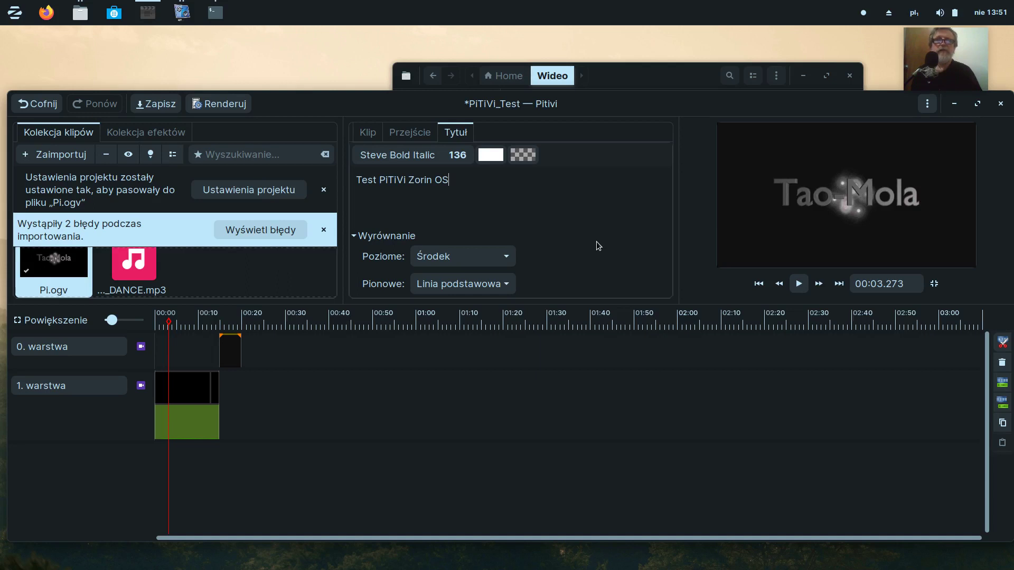
Step: Play the timeline through the title clip to check how it renders, and select the clip's title text
click(187, 345)
key(space)
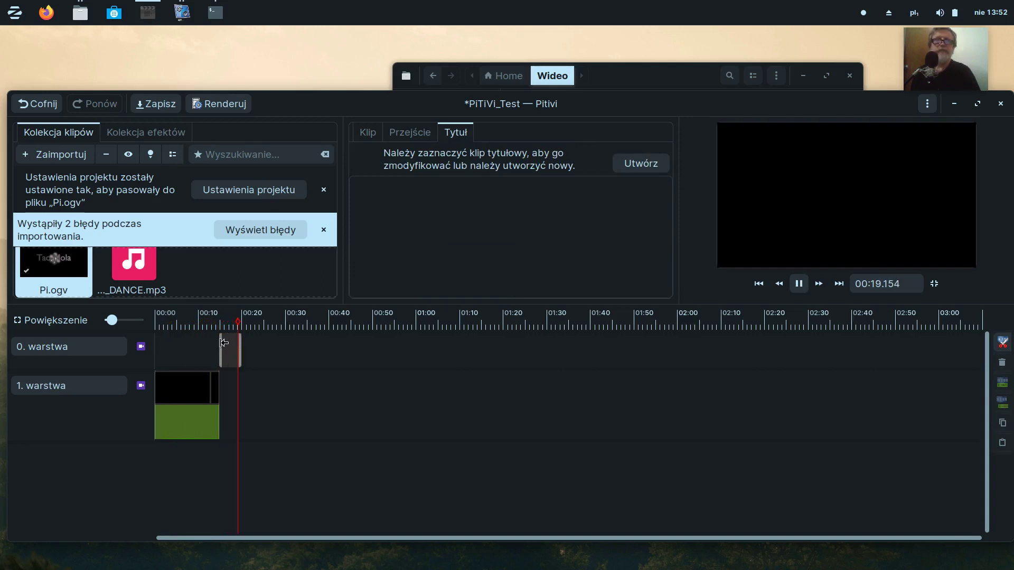
click(206, 351)
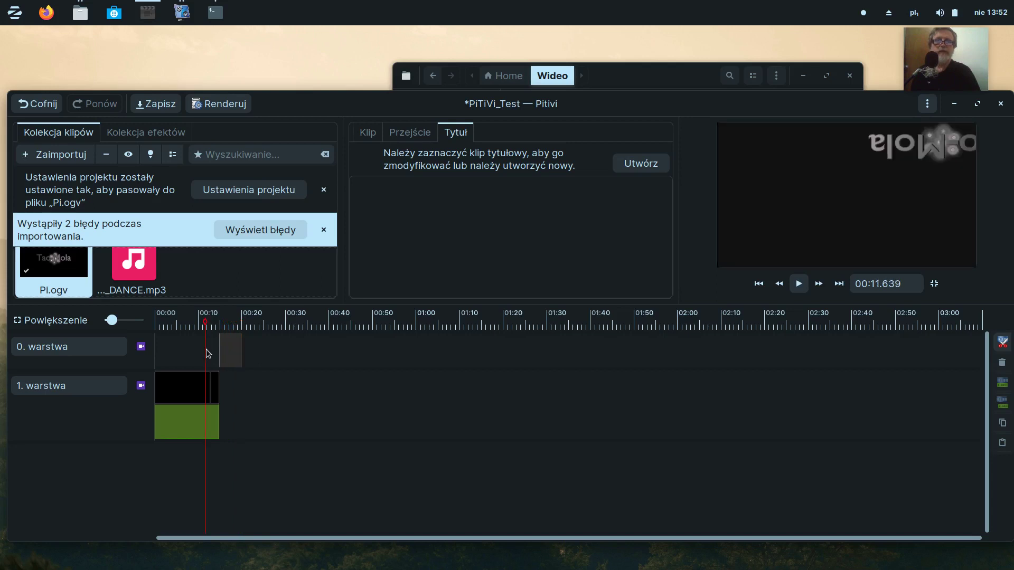
click(232, 352)
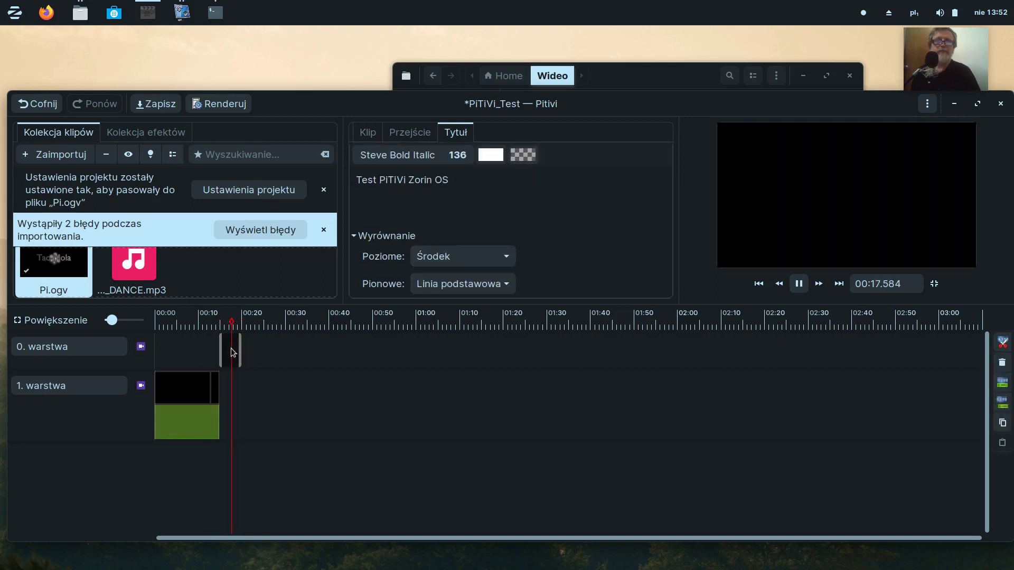
click(471, 199)
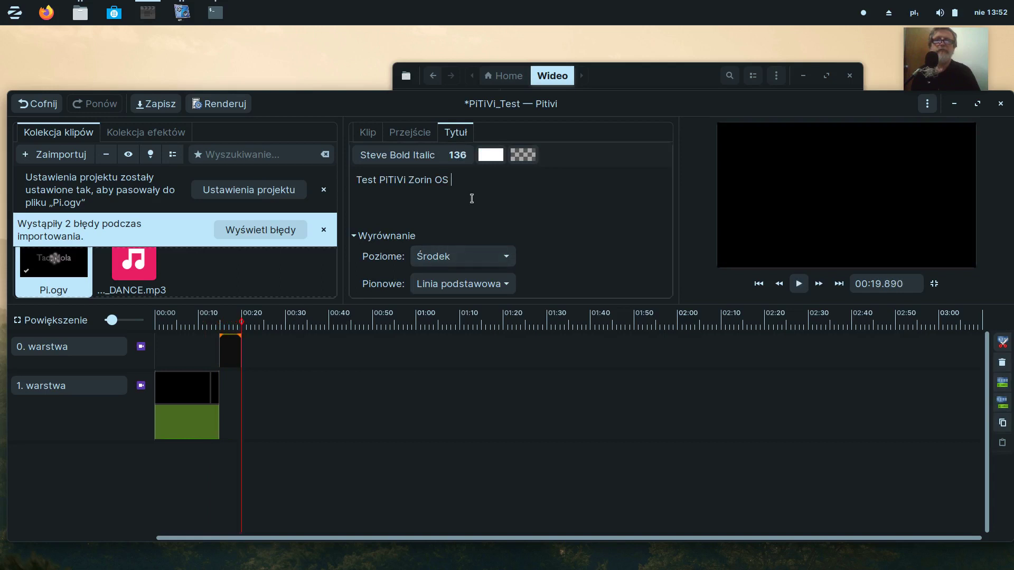
drag(468, 183, 347, 181)
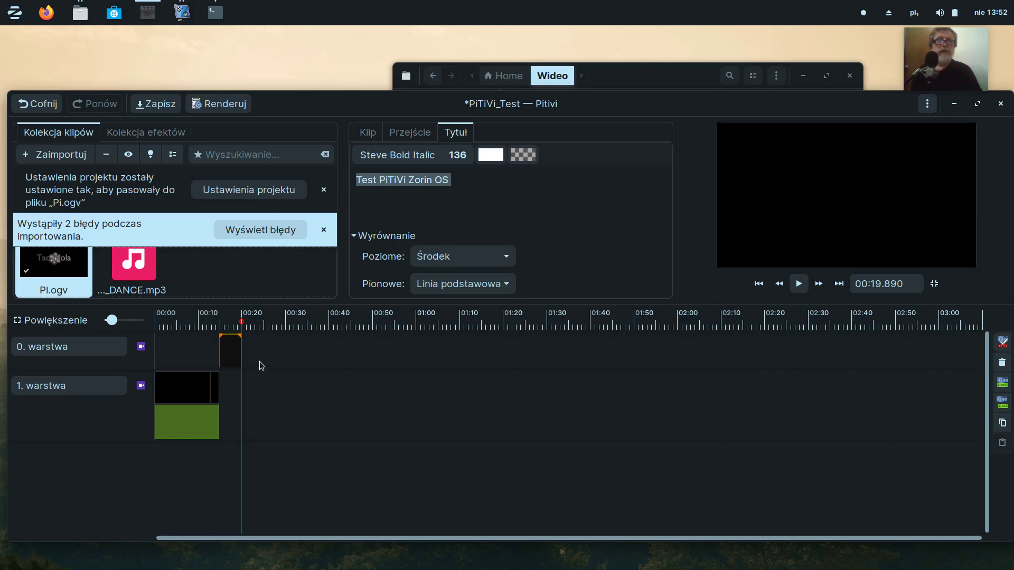
Step: Add QUEEN_MIODICIAS_DANCE.mp3 to layer 1 of the timeline, starting directly at the end of the Pi.ogv clip
drag(142, 267, 248, 465)
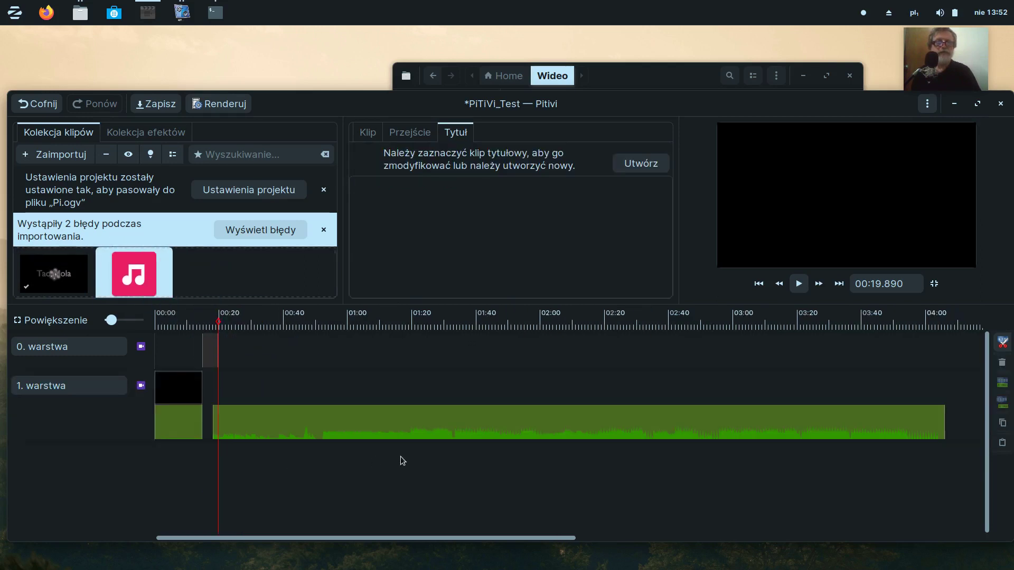
mouse_move(401, 435)
mouse_down()
mouse_move(397, 413)
mouse_move(368, 420)
mouse_move(389, 421)
mouse_up()
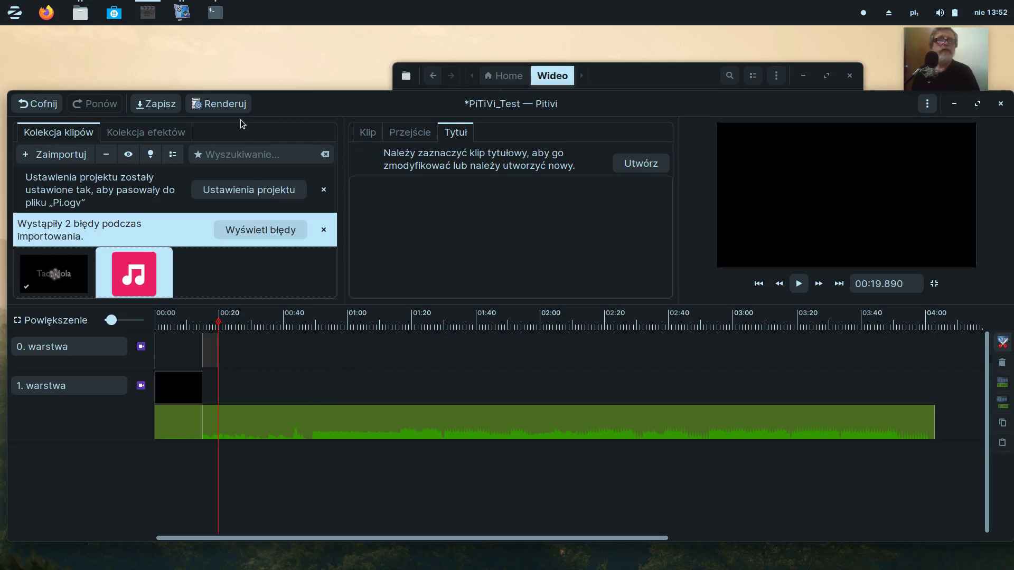
Step: Open the render settings and examine the available container formats and audio codecs
click(212, 105)
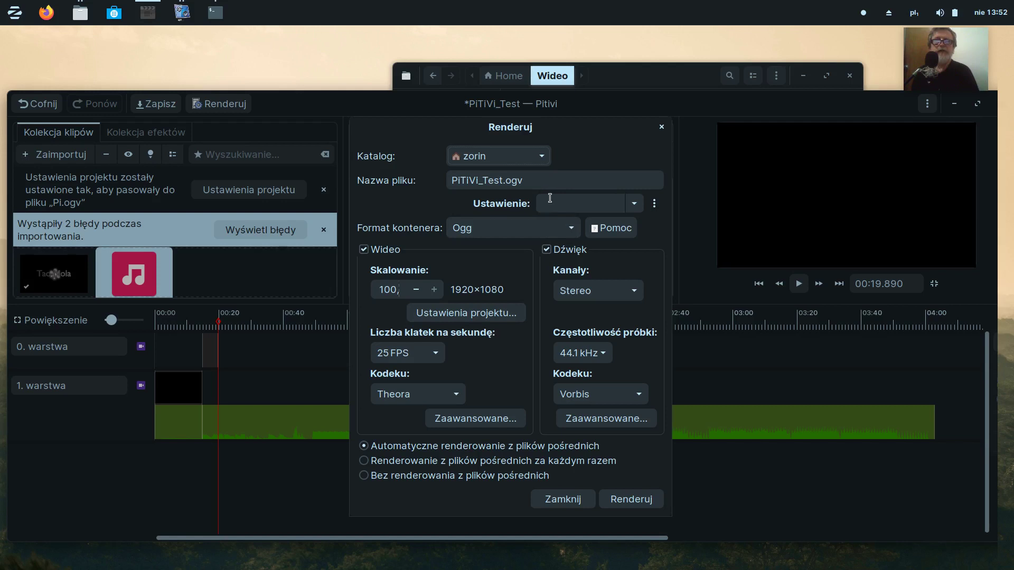
click(573, 232)
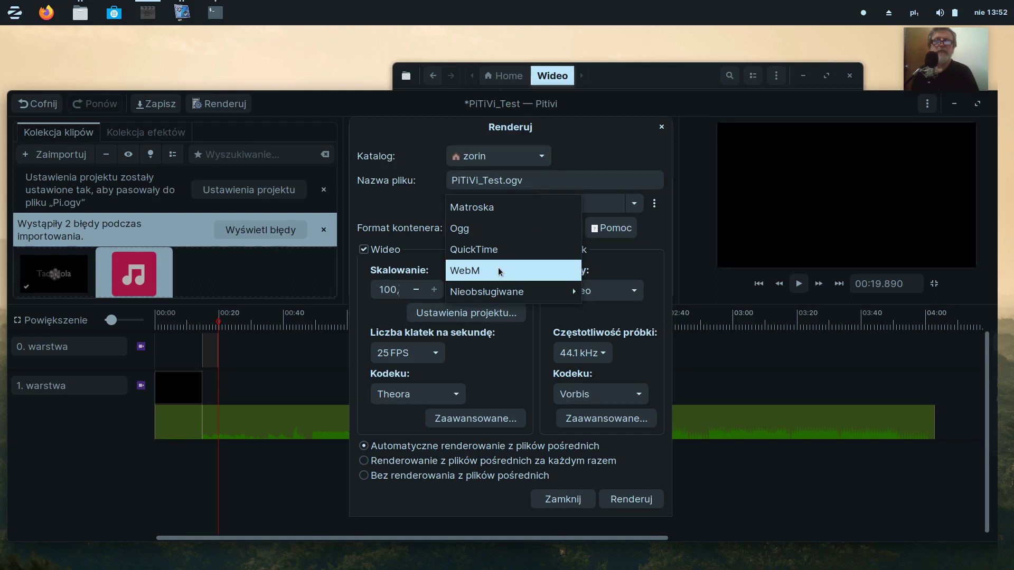
mouse_move(490, 289)
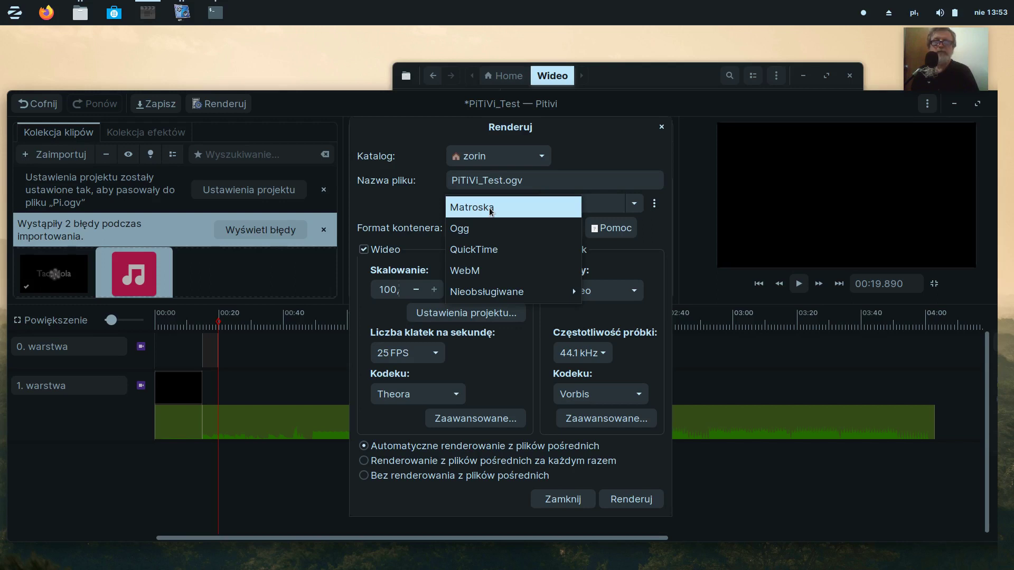
click(640, 396)
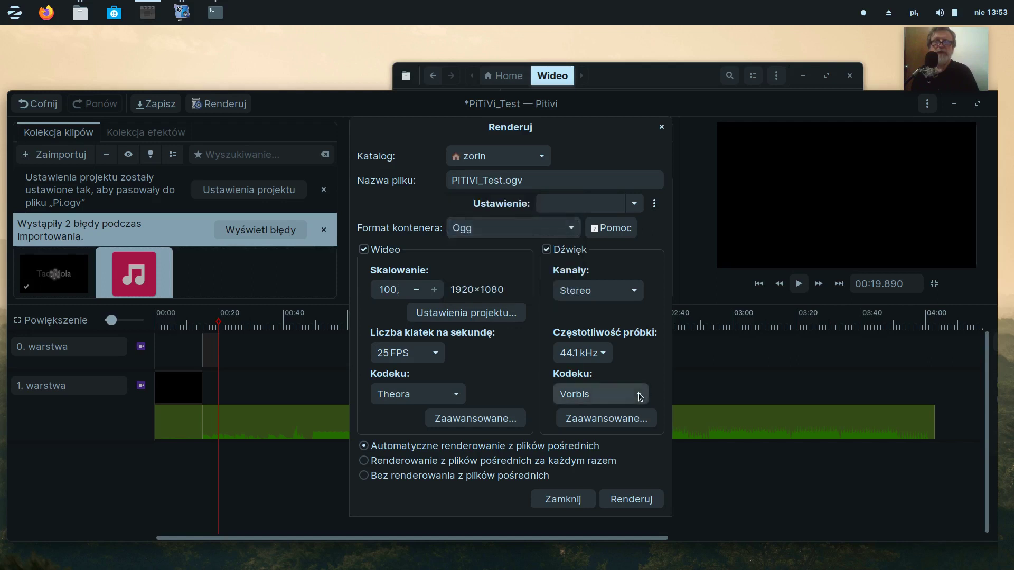
click(640, 396)
mouse_move(629, 419)
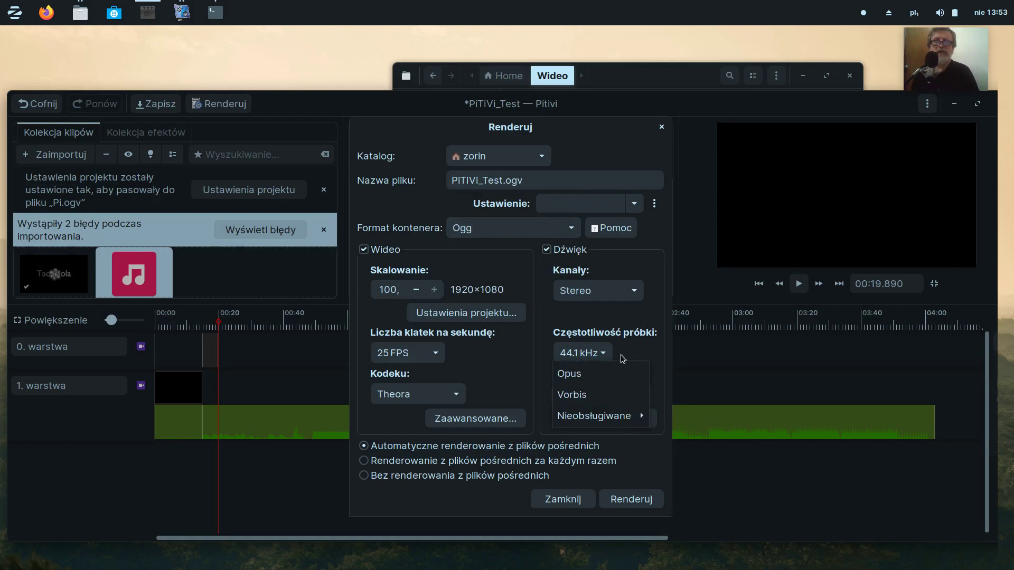
Step: Set the render container format to Matroska and close the render settings without rendering
click(570, 231)
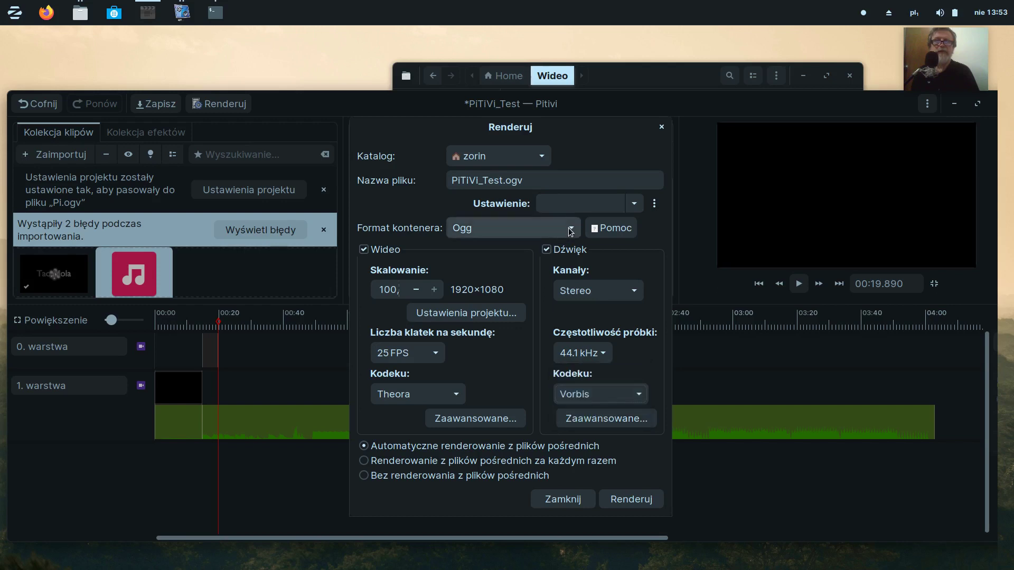
click(571, 231)
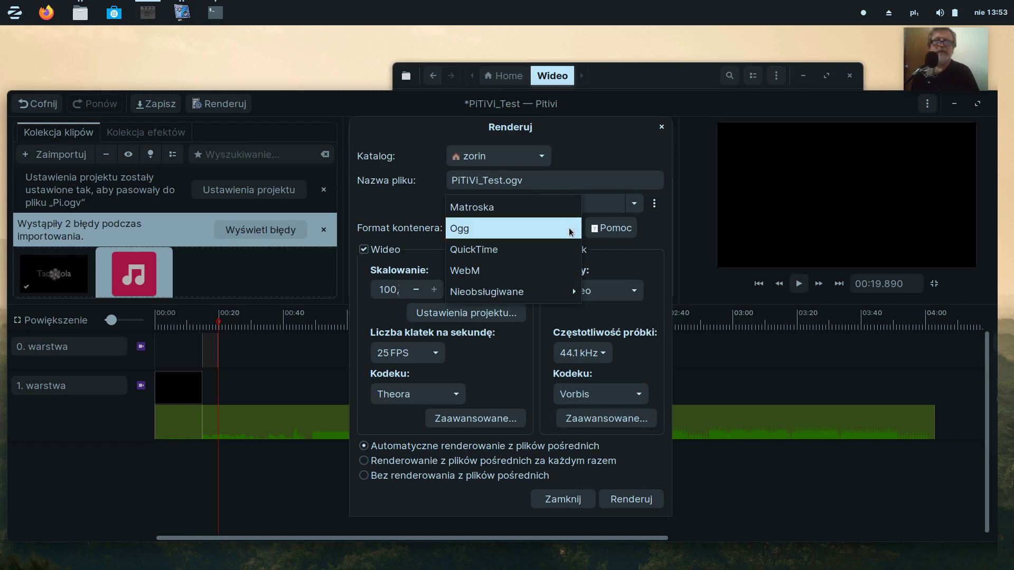
click(548, 207)
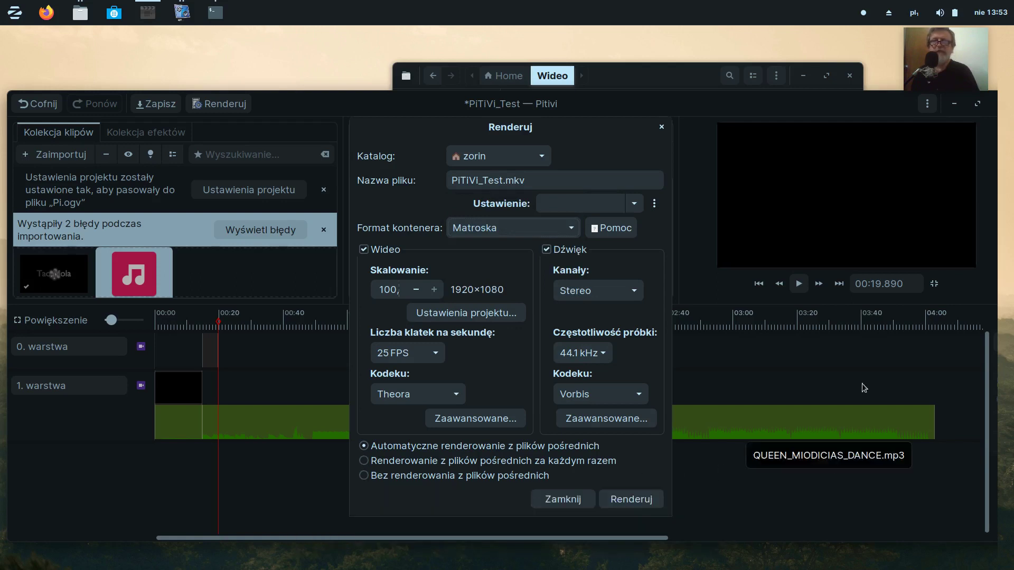
click(661, 127)
Step: Trim the end of the music clip to just past the title clip's end, and move the playhead to about 00:01.8
drag(928, 411, 223, 416)
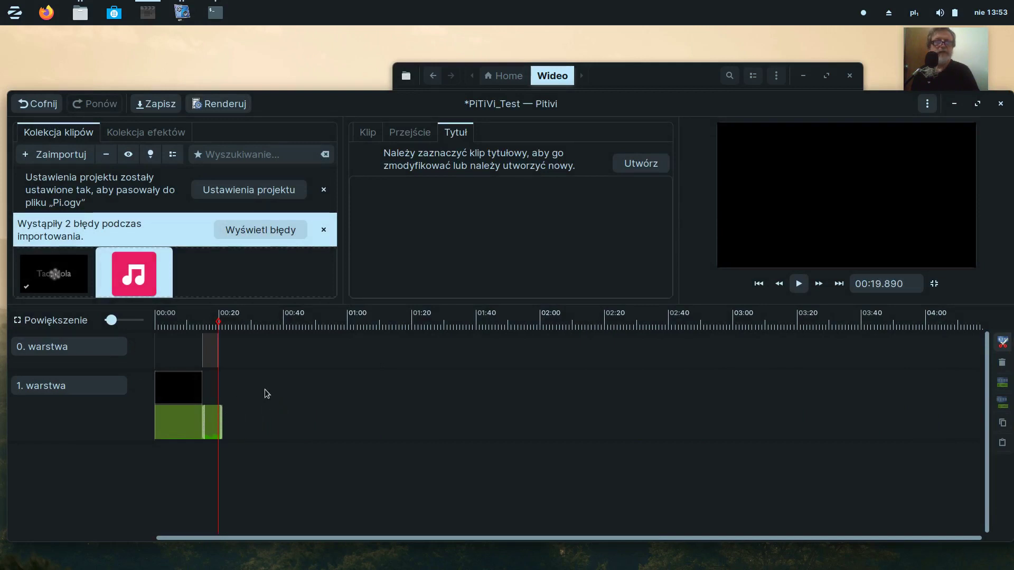
click(161, 350)
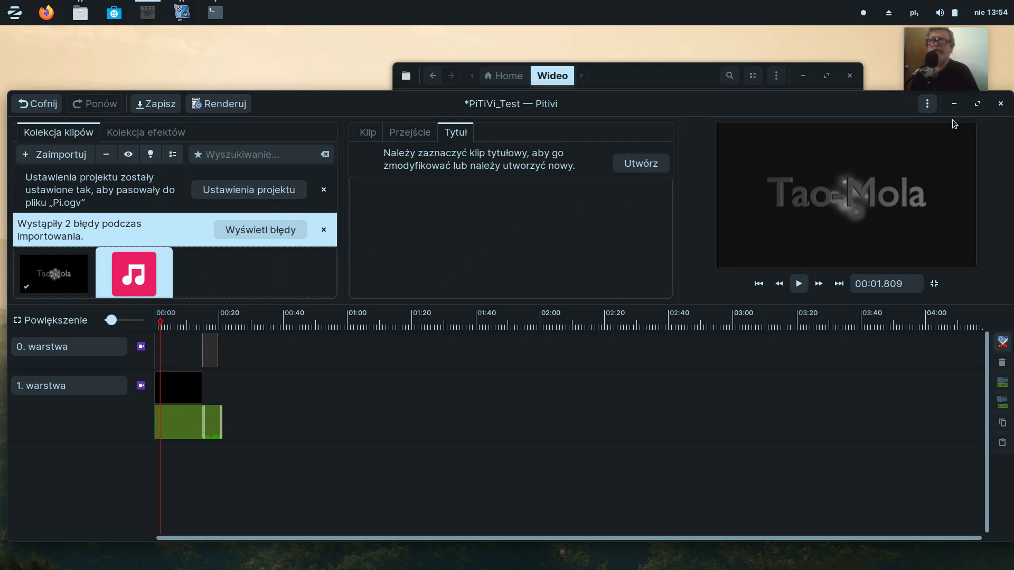
Step: Review the timeline preferences and the available project commands without changing anything
click(927, 104)
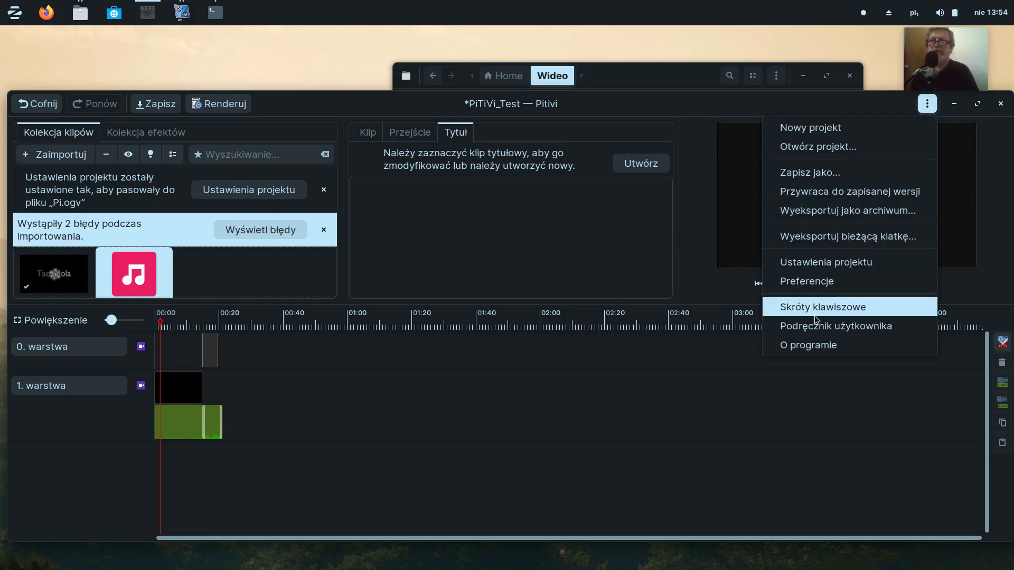
click(822, 283)
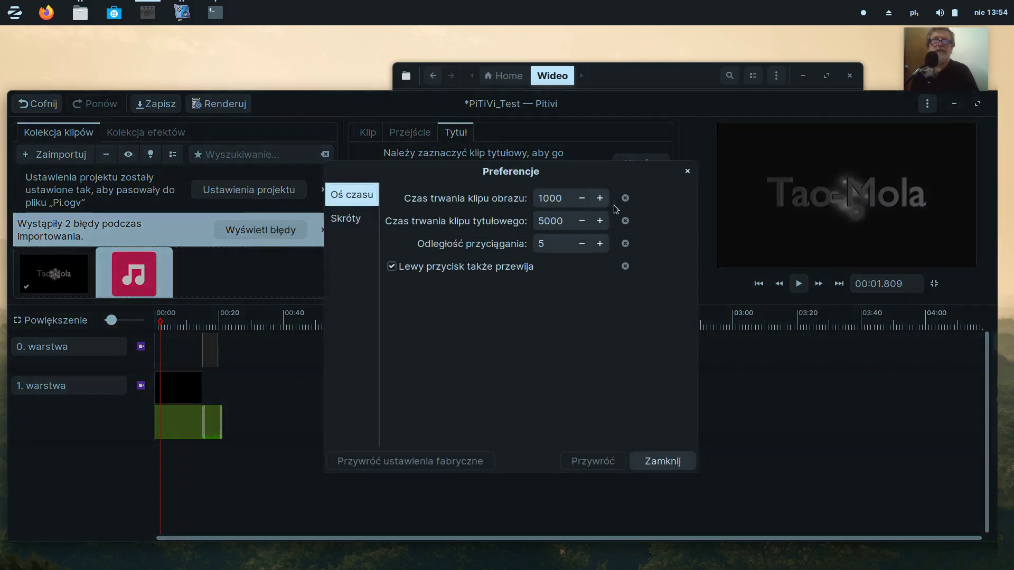
click(687, 173)
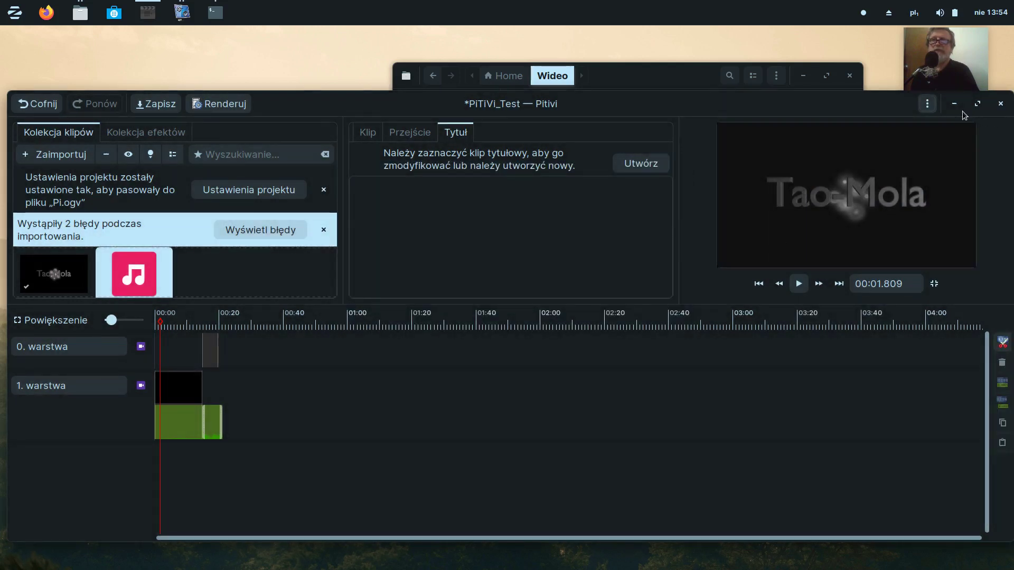
click(928, 104)
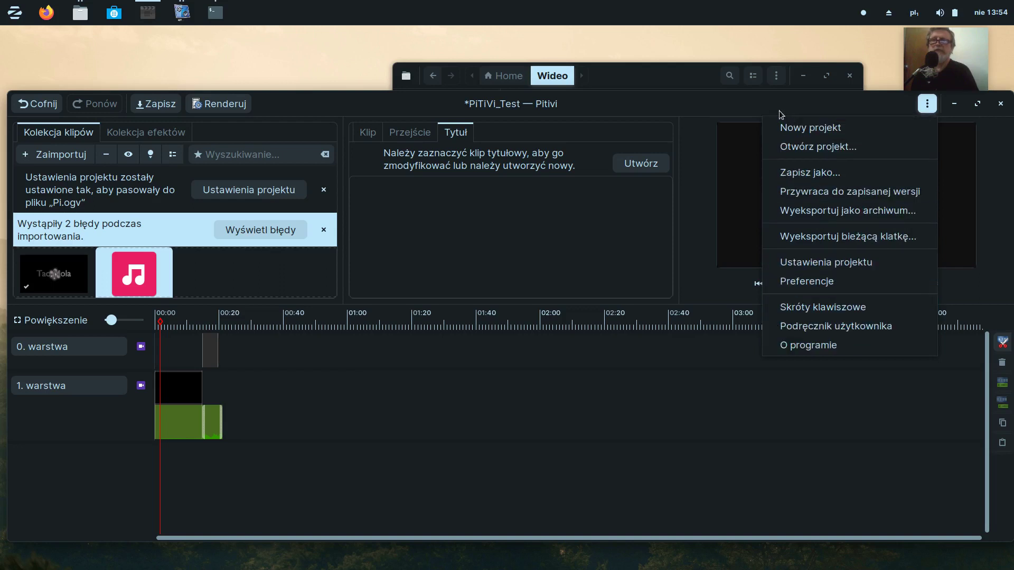
click(753, 103)
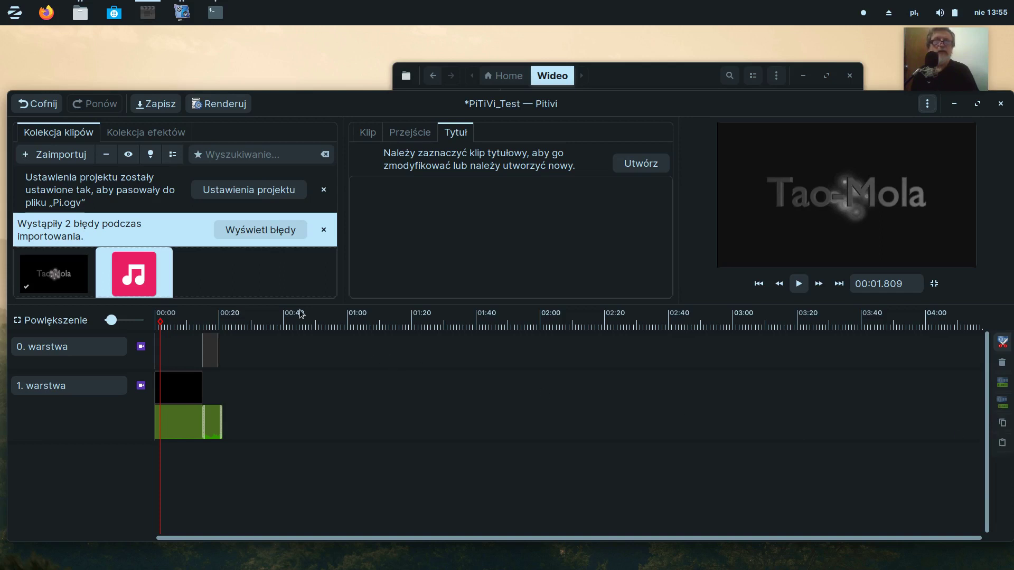
Step: Open the project settings and examine the video presets and the options for managing them
click(274, 191)
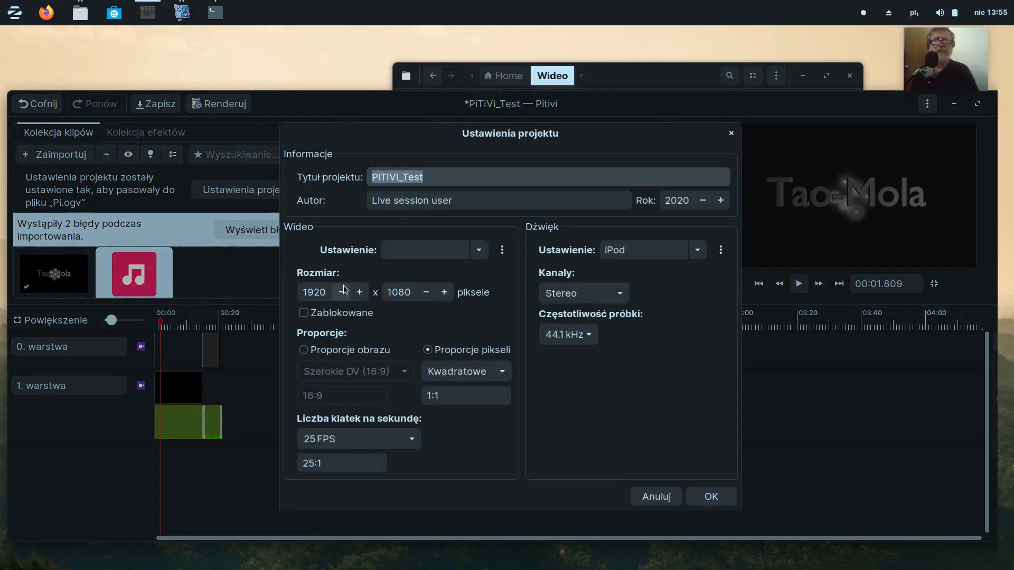
click(479, 250)
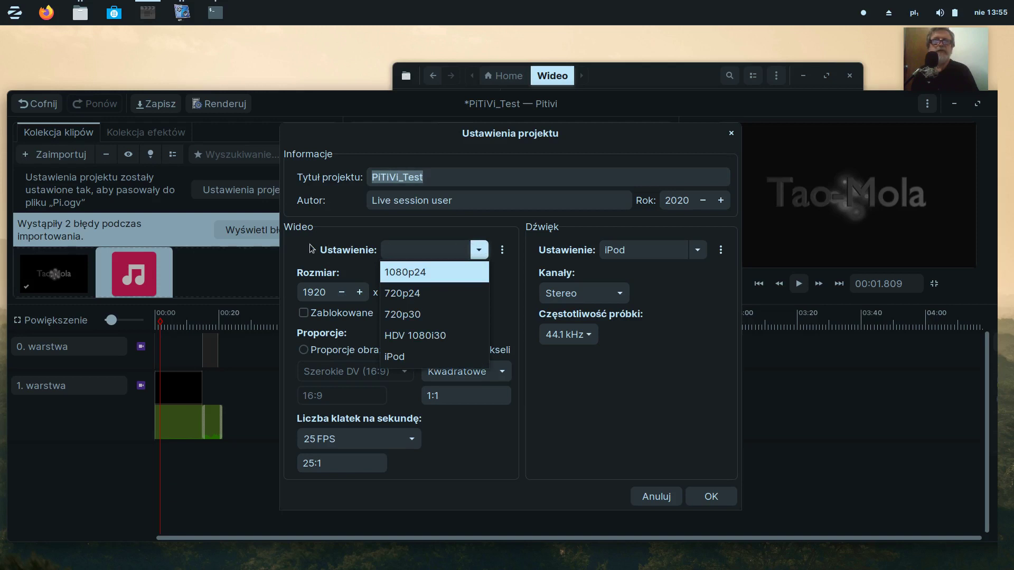
click(481, 250)
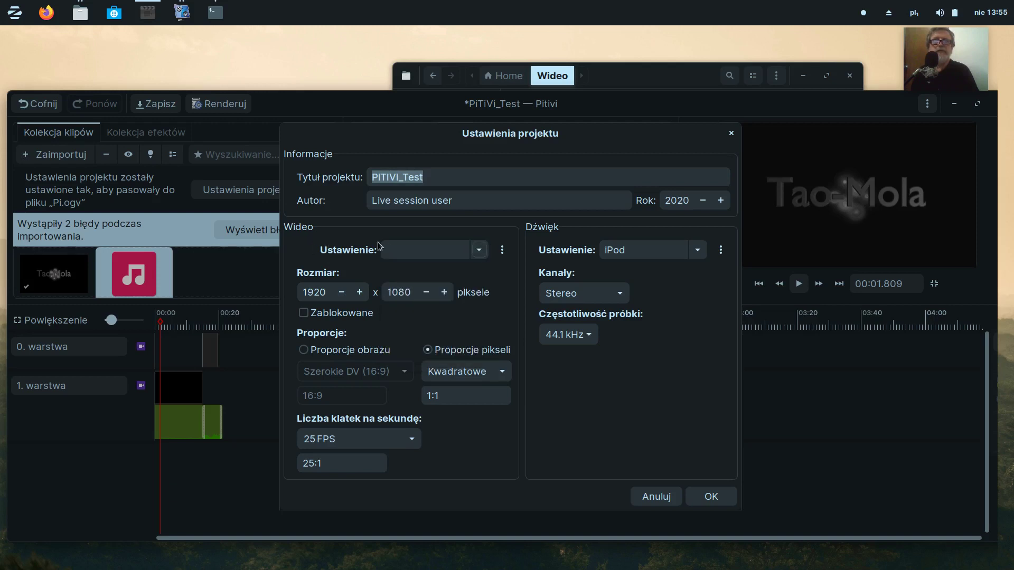
click(502, 252)
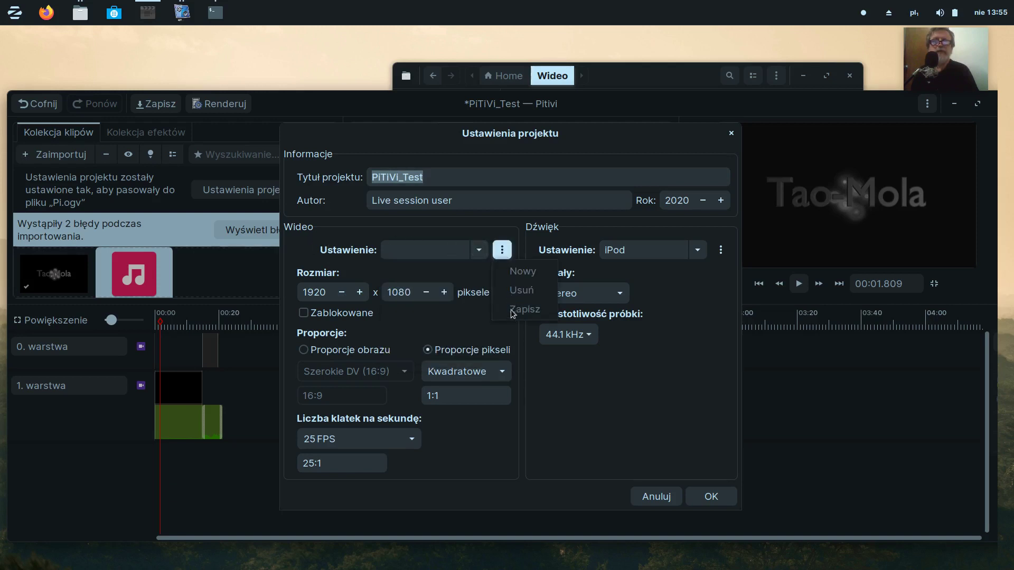
click(328, 244)
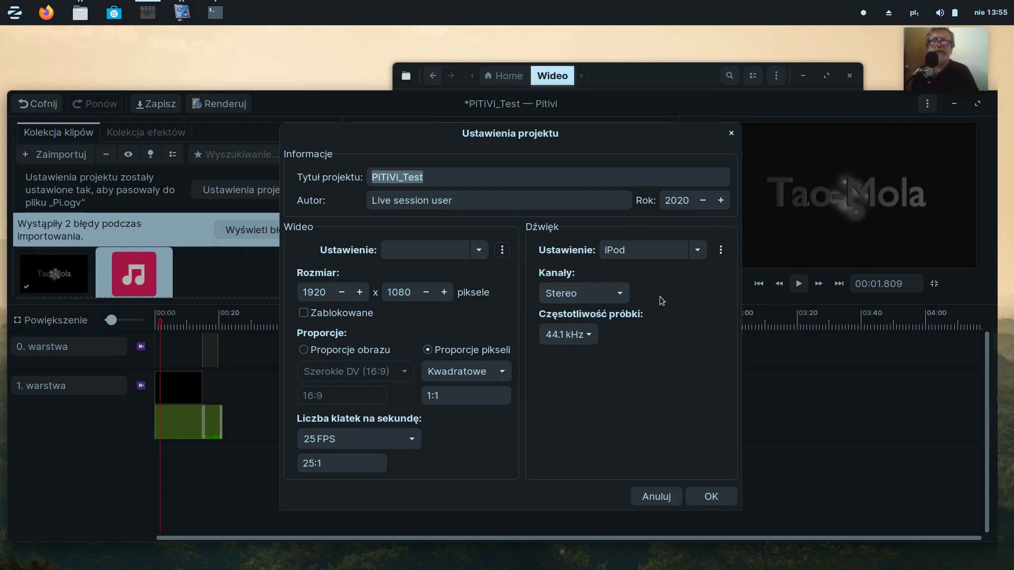
Step: Examine the audio preset options and the video preset choices again, and cancel the project settings
click(698, 251)
click(698, 251)
click(720, 251)
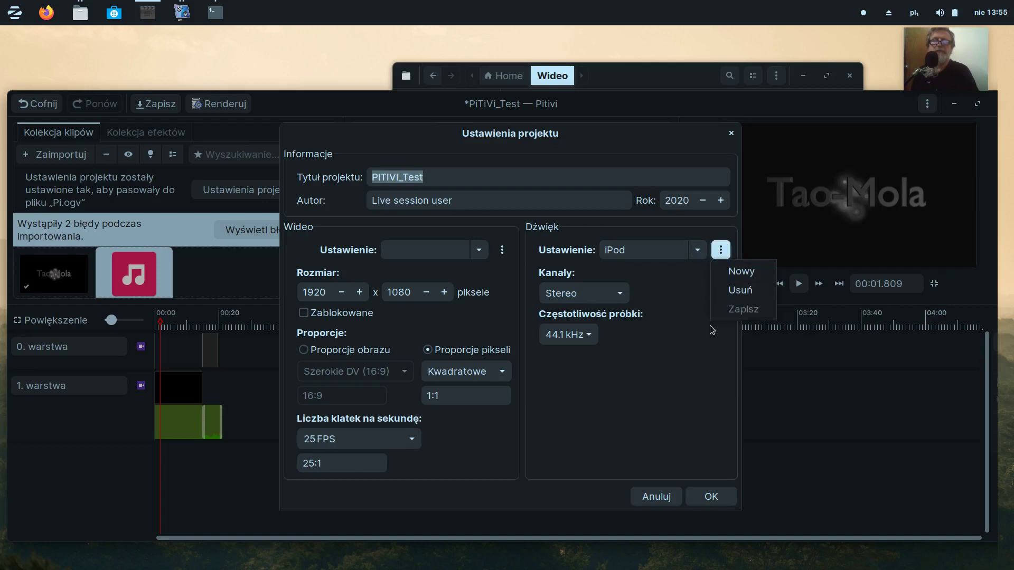
click(674, 343)
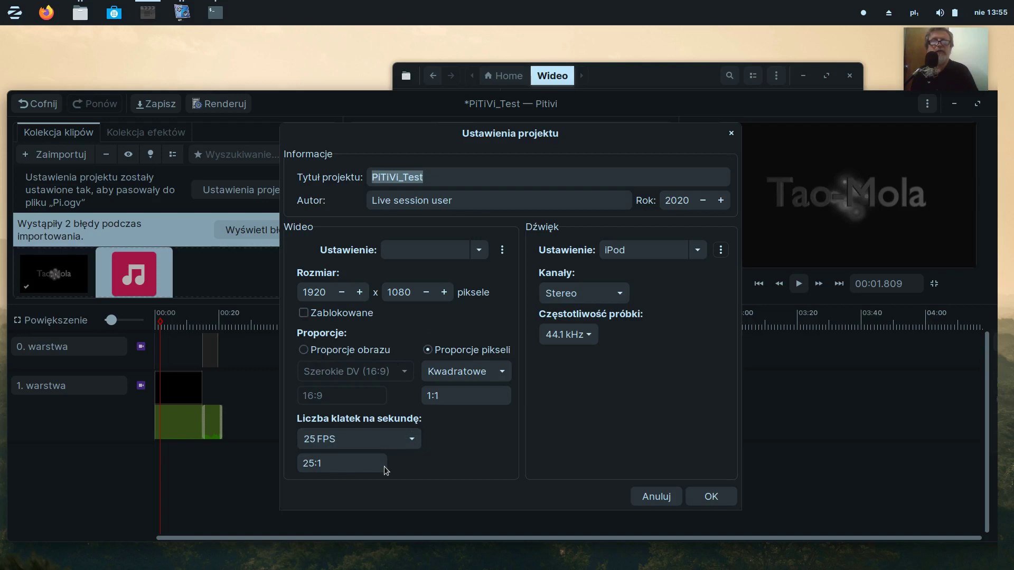
click(480, 251)
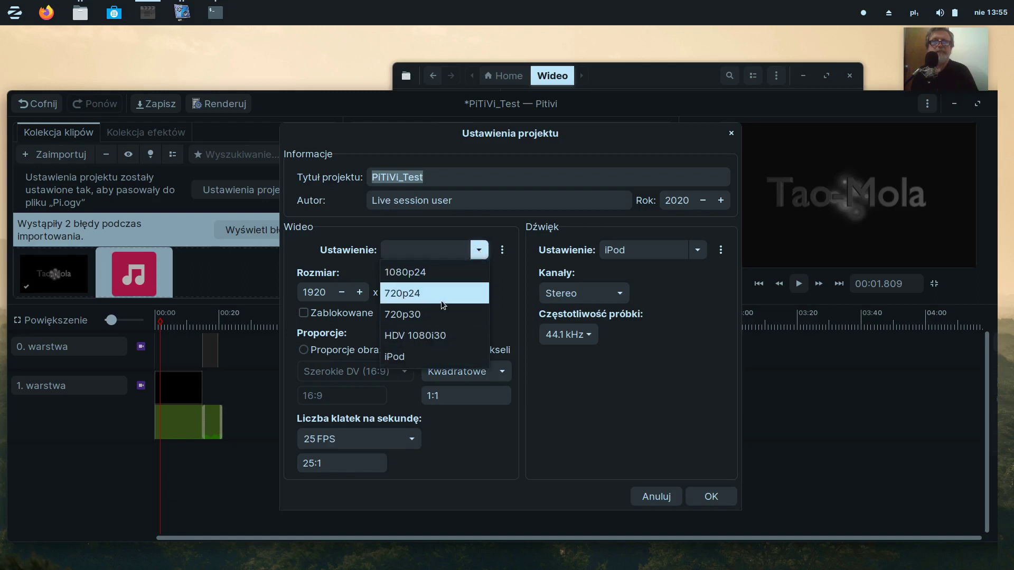
click(651, 321)
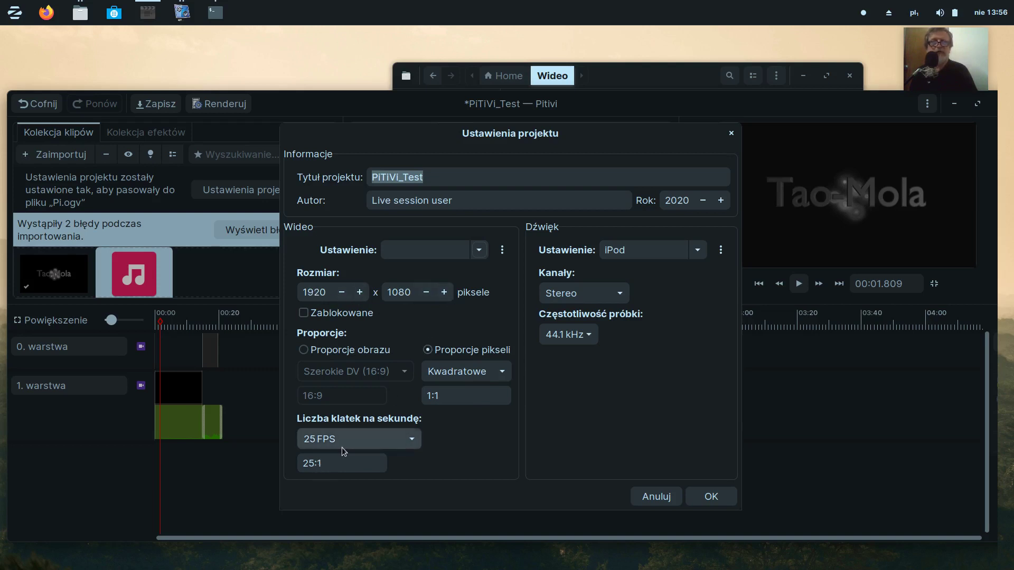
click(649, 496)
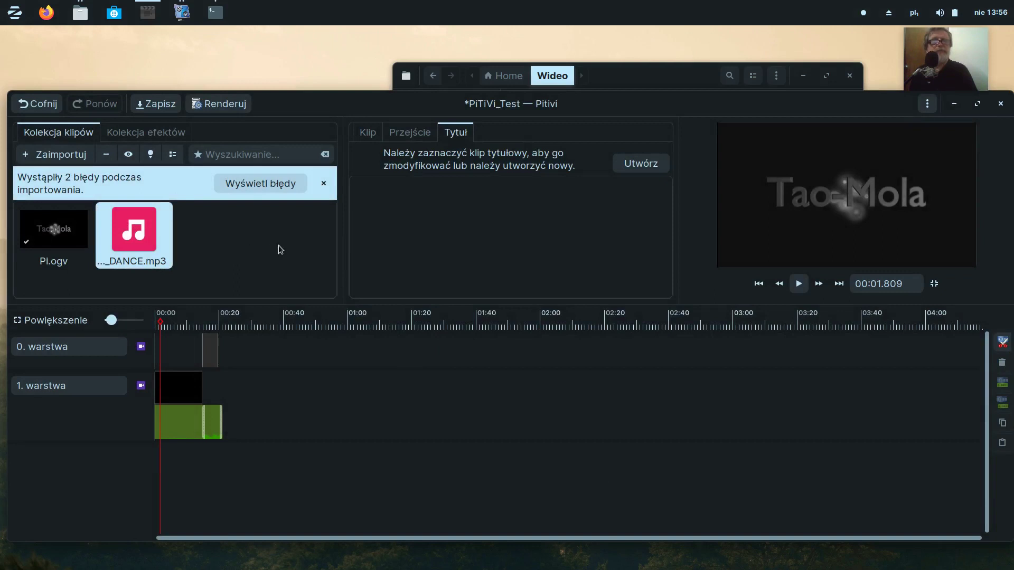
Step: Check the transition instructions, and select the Pi.ogv clip on layer 1 to examine its transformation properties
click(410, 134)
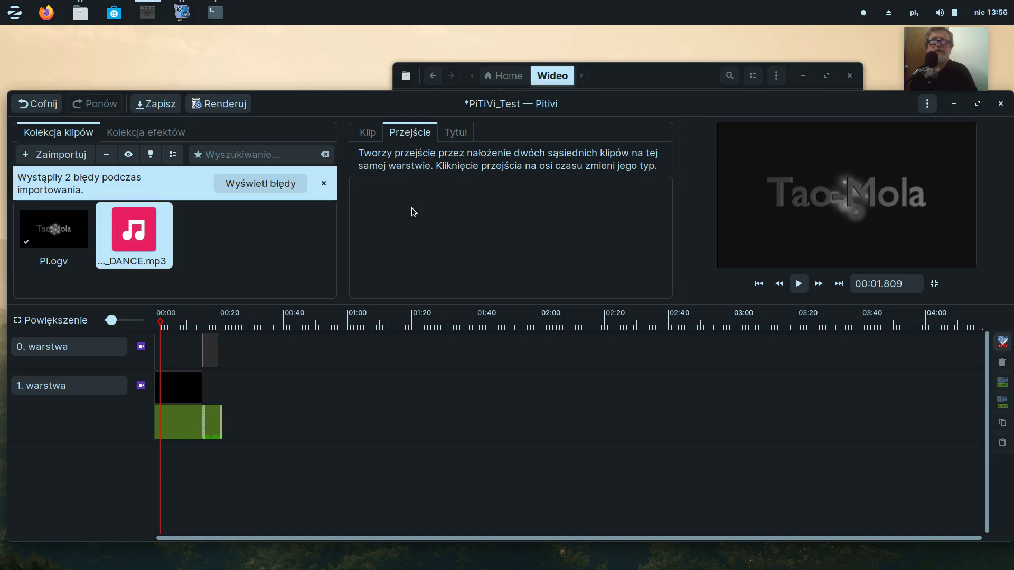
click(373, 135)
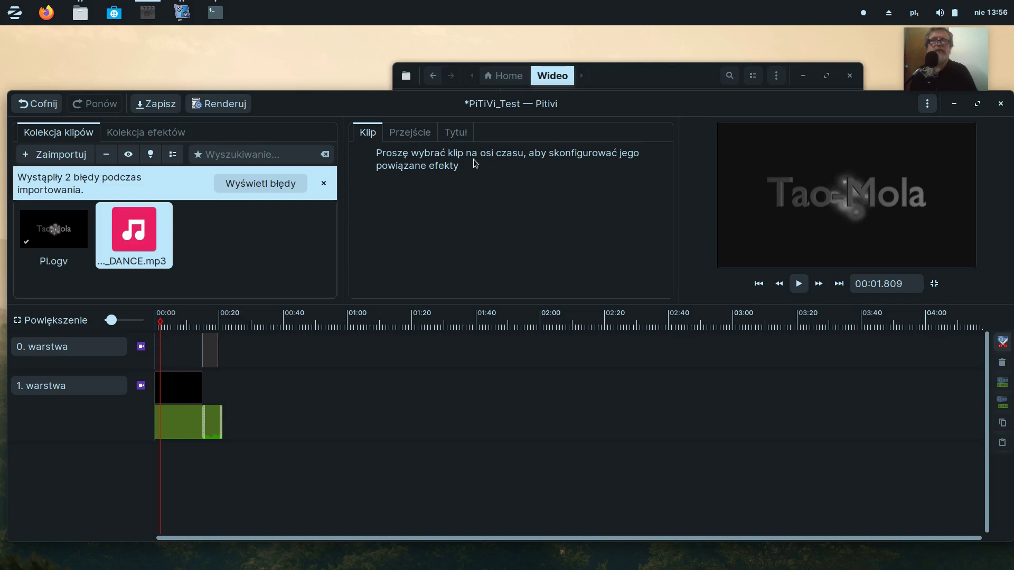
click(182, 399)
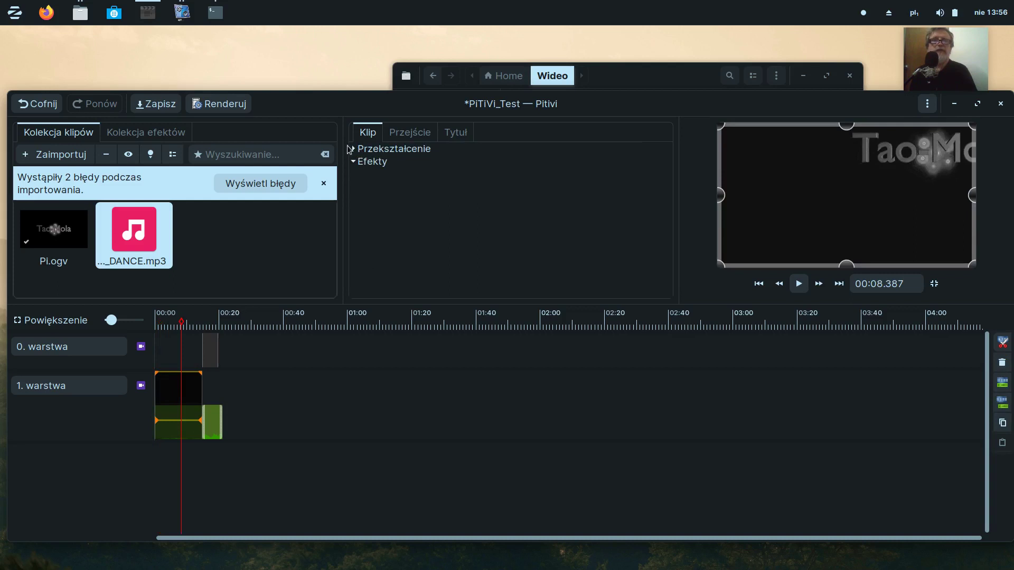
click(355, 150)
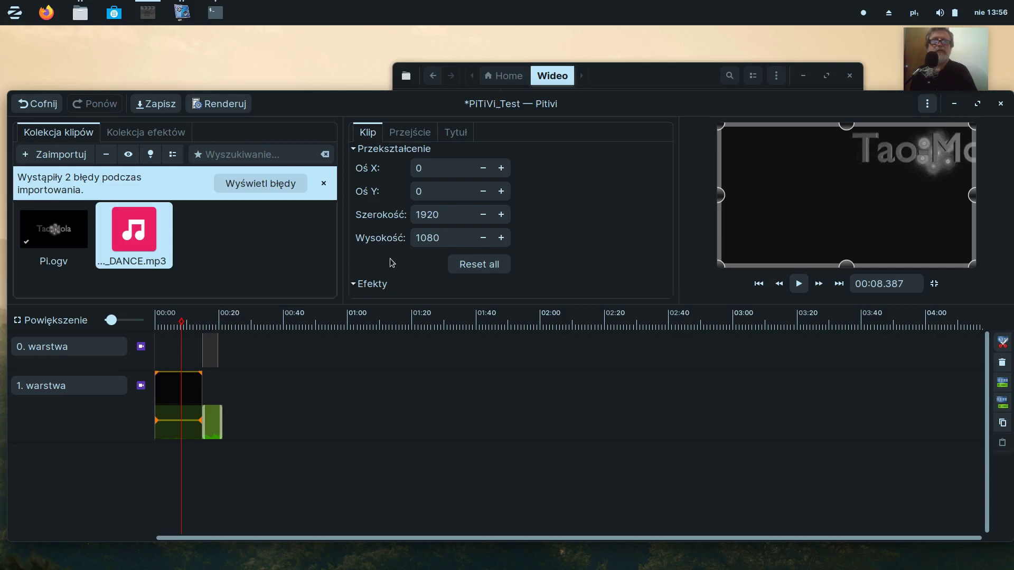
Step: Check the transition options with the Pi.ogv clip selected and inspect the clip's volume curve on the timeline
click(397, 134)
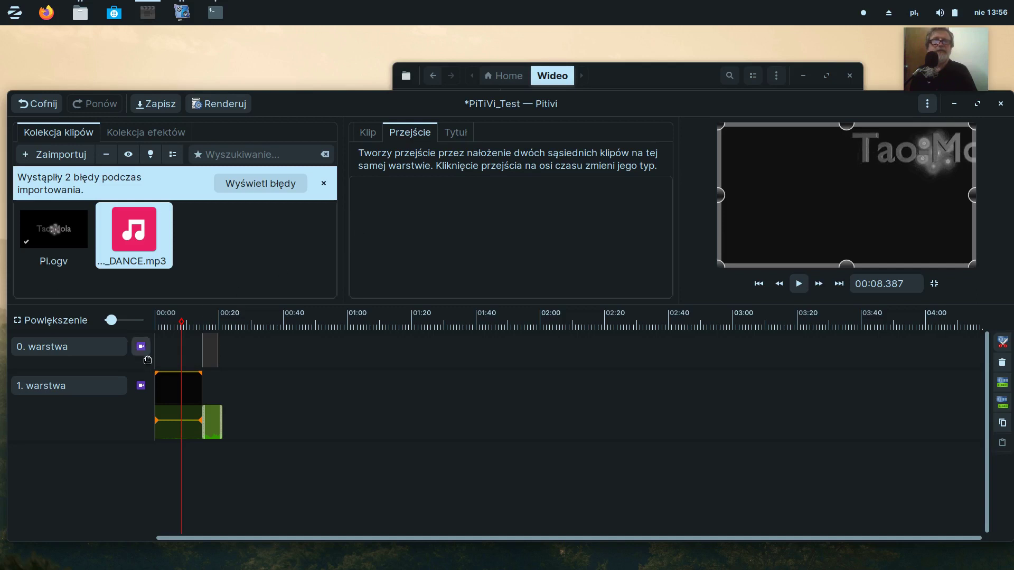
click(176, 398)
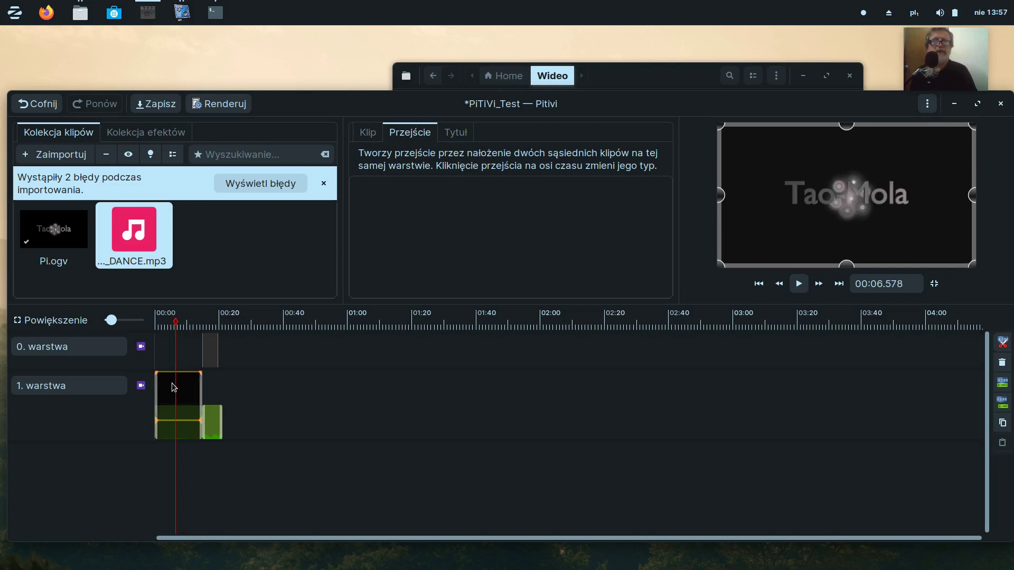
click(178, 423)
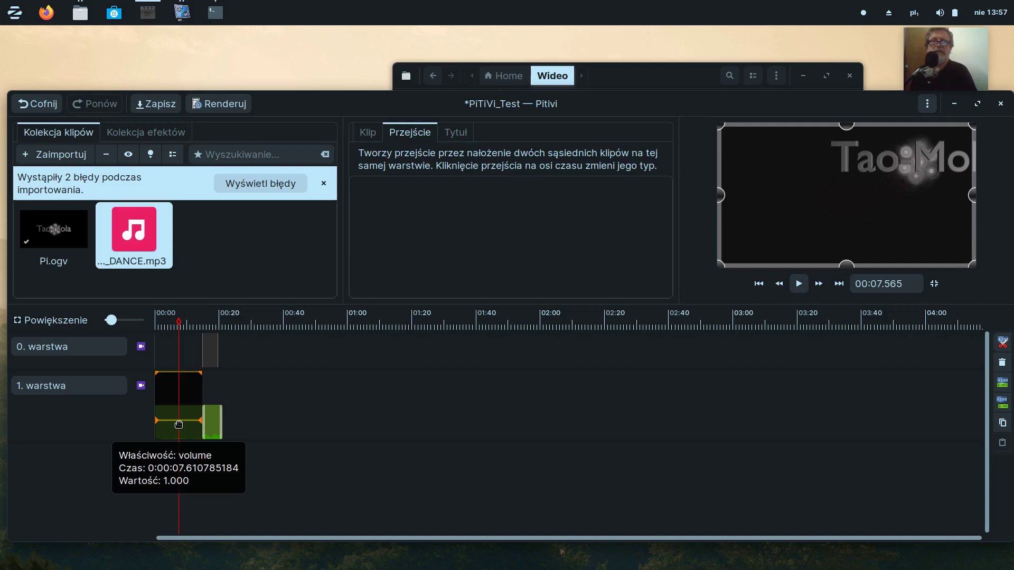
click(174, 394)
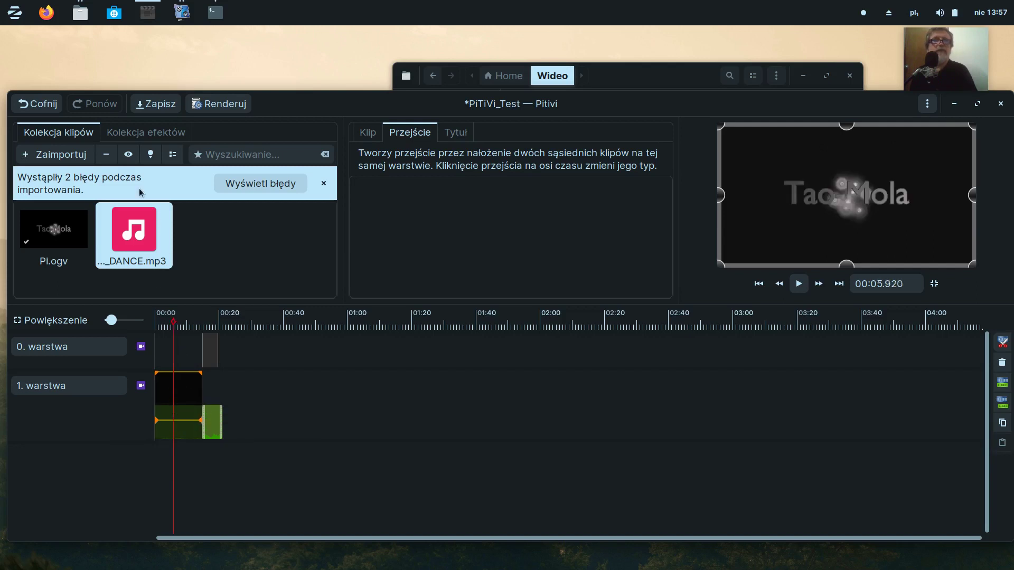
Step: Examine the imported clips' media details in a detailed list, and return the clip library to thumbnails
click(172, 154)
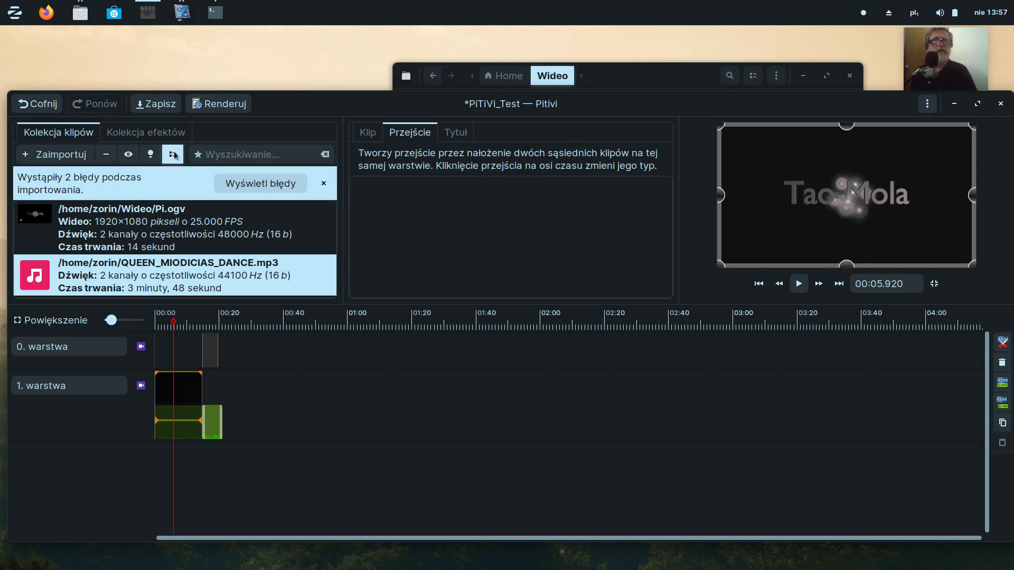
click(175, 155)
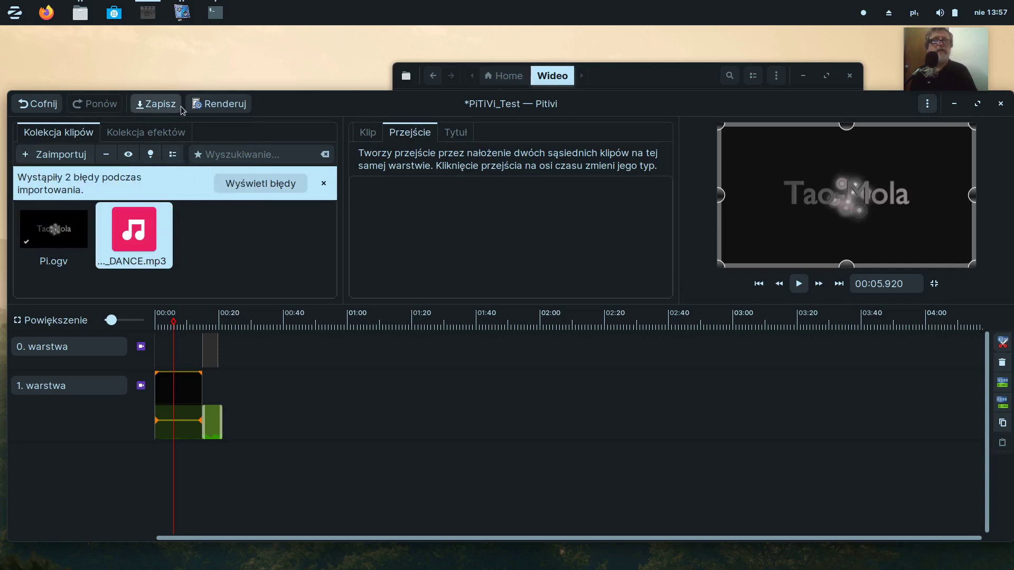
Step: Examine the available video effects and their descriptions in the effect library, from 3 Point Color Balance through Opencvfacedetect
click(141, 135)
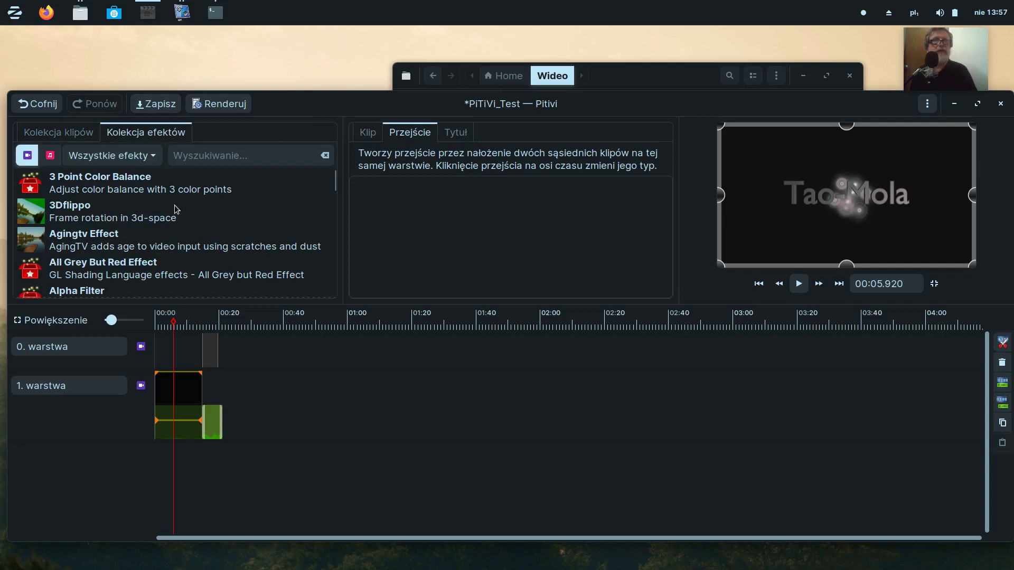
scroll(176, 209, down, 1)
scroll(169, 210, down, 1)
scroll(170, 210, down, 3)
scroll(170, 211, down, 3)
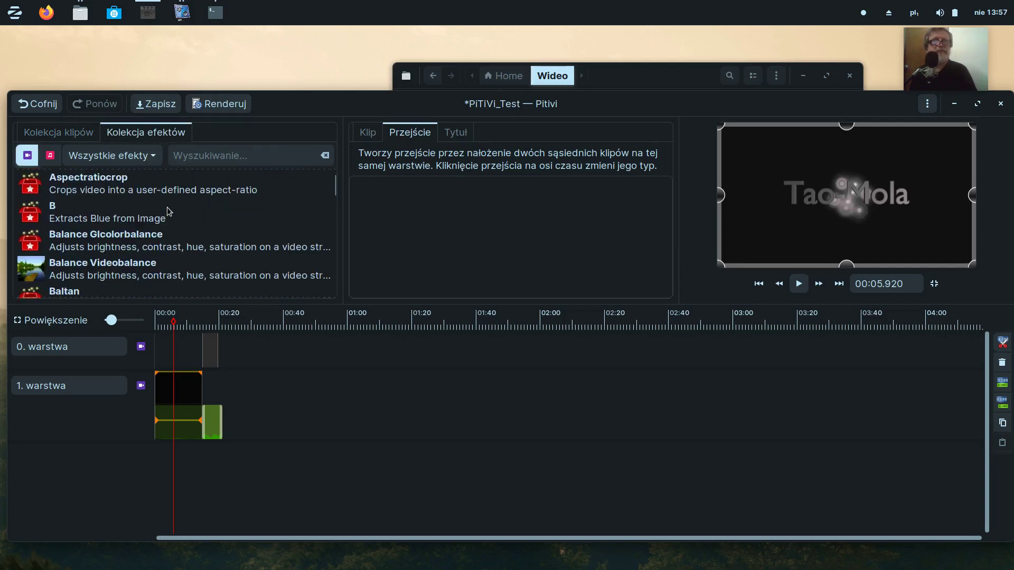
scroll(169, 211, down, 5)
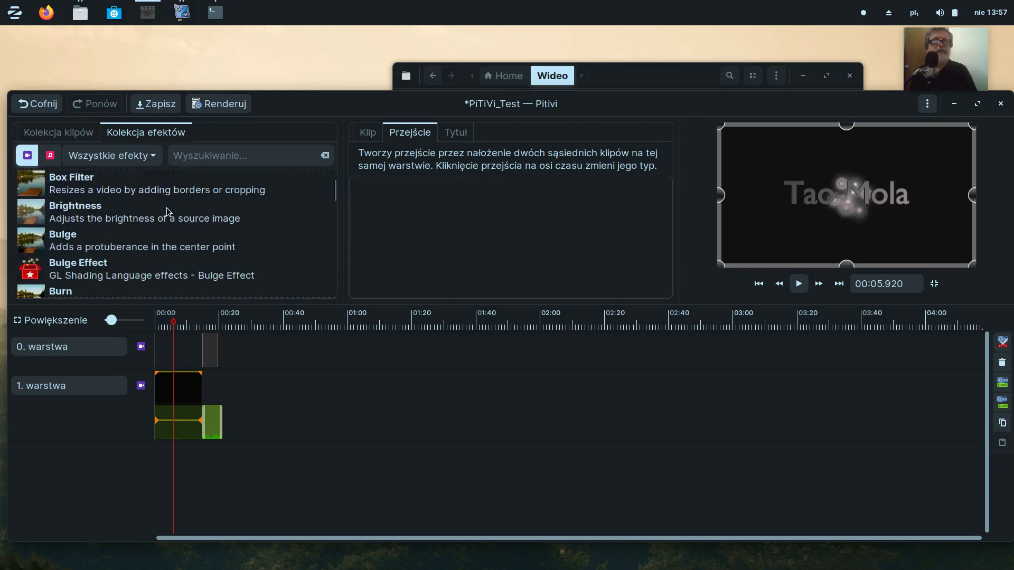
scroll(153, 217, down, 2)
scroll(142, 224, down, 1)
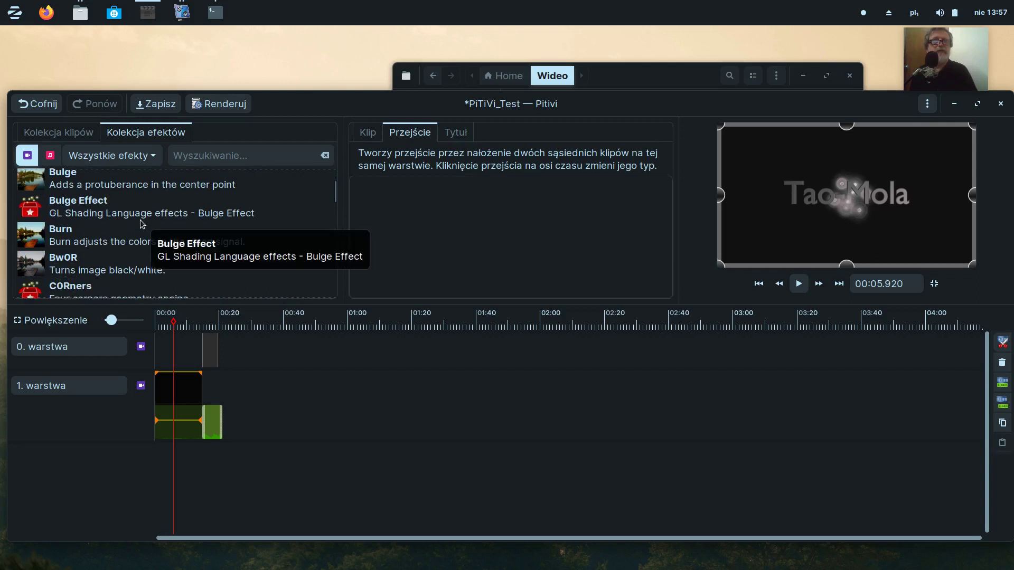
scroll(142, 224, down, 5)
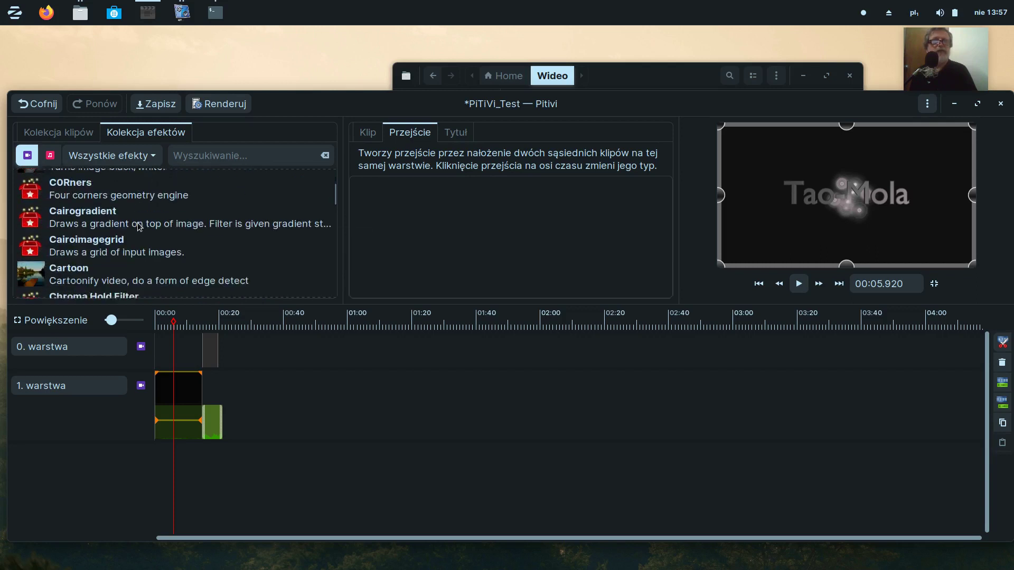
scroll(139, 227, down, 3)
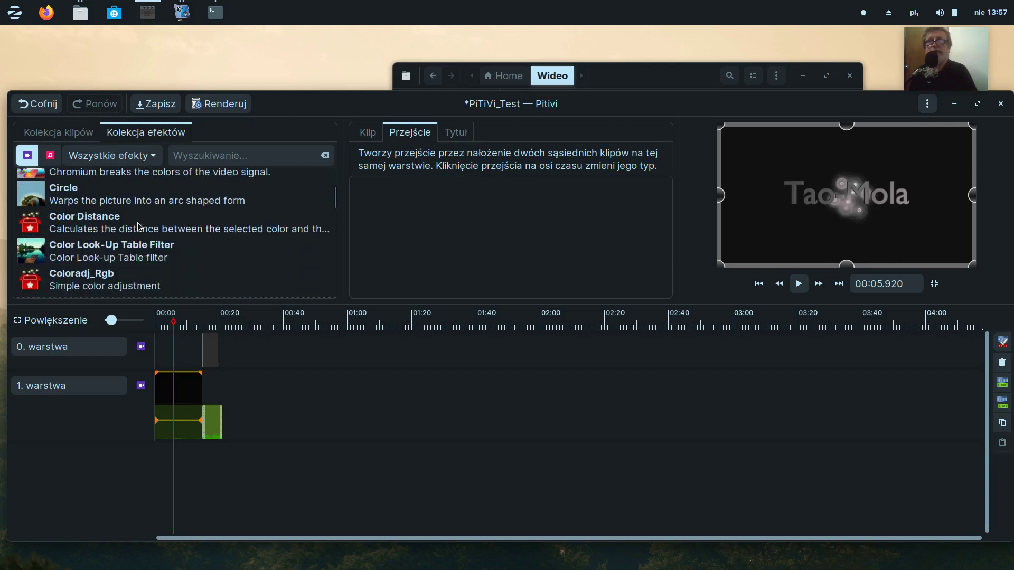
scroll(140, 227, down, 3)
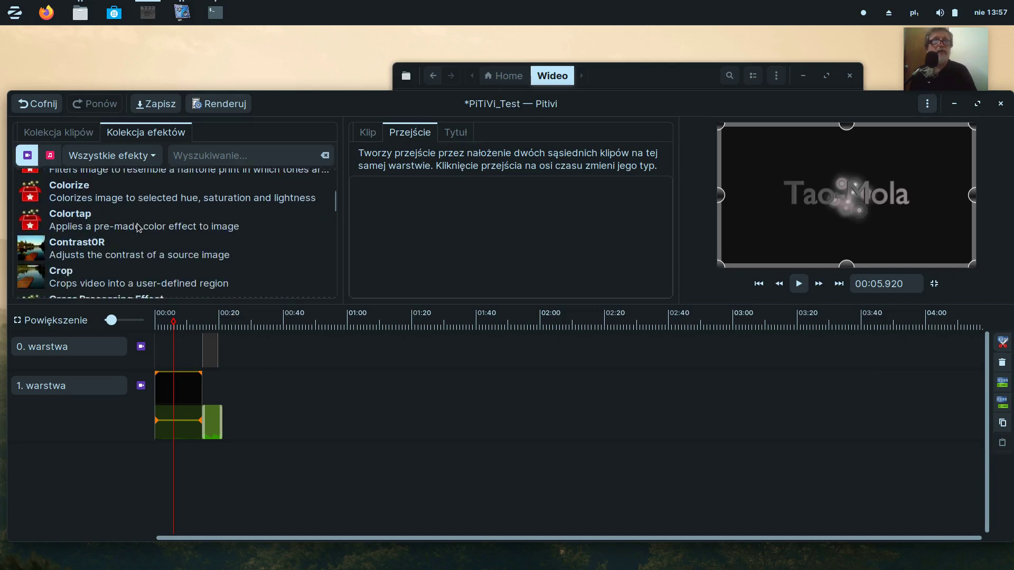
scroll(137, 228, down, 4)
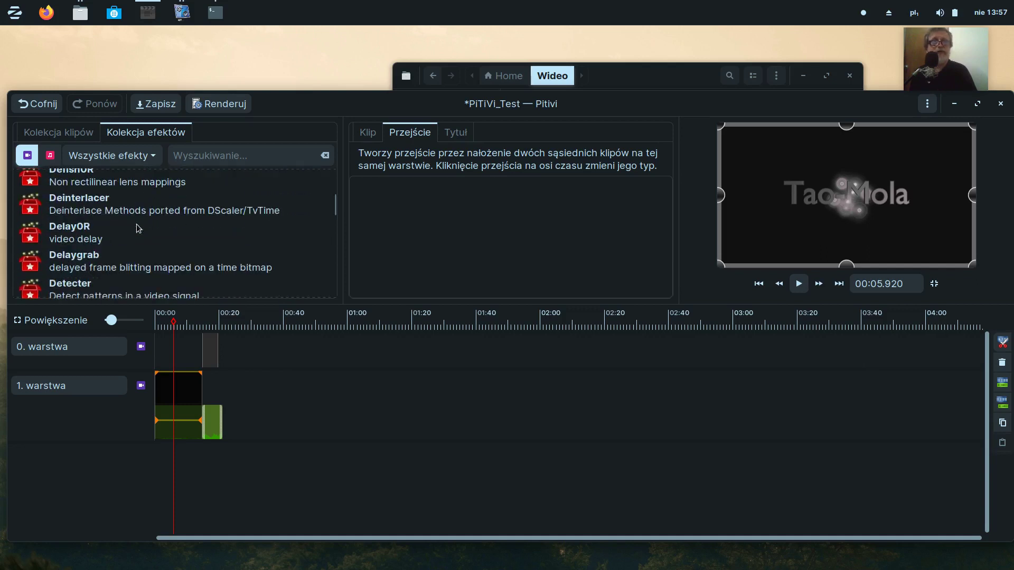
scroll(138, 227, down, 4)
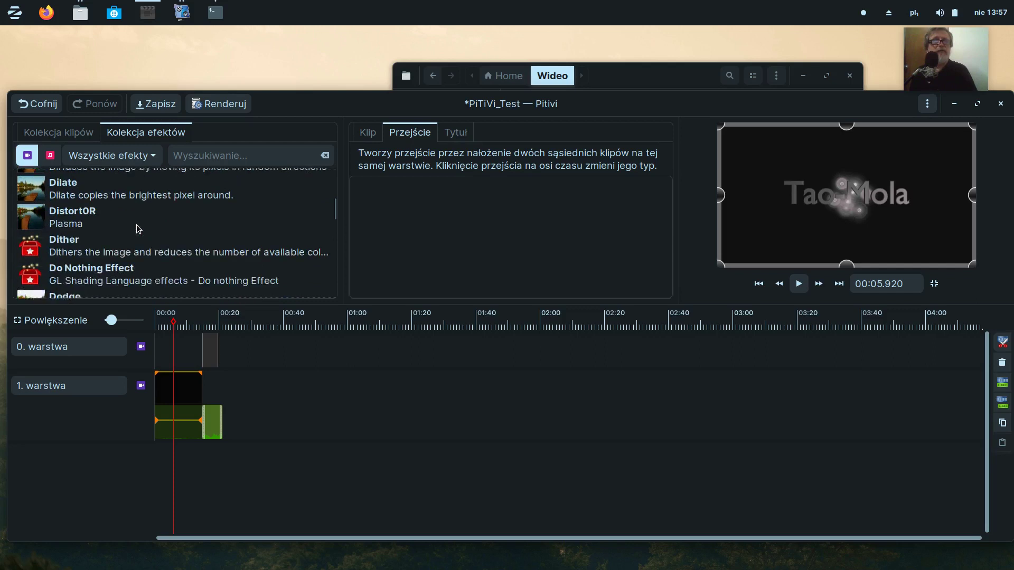
scroll(138, 228, down, 5)
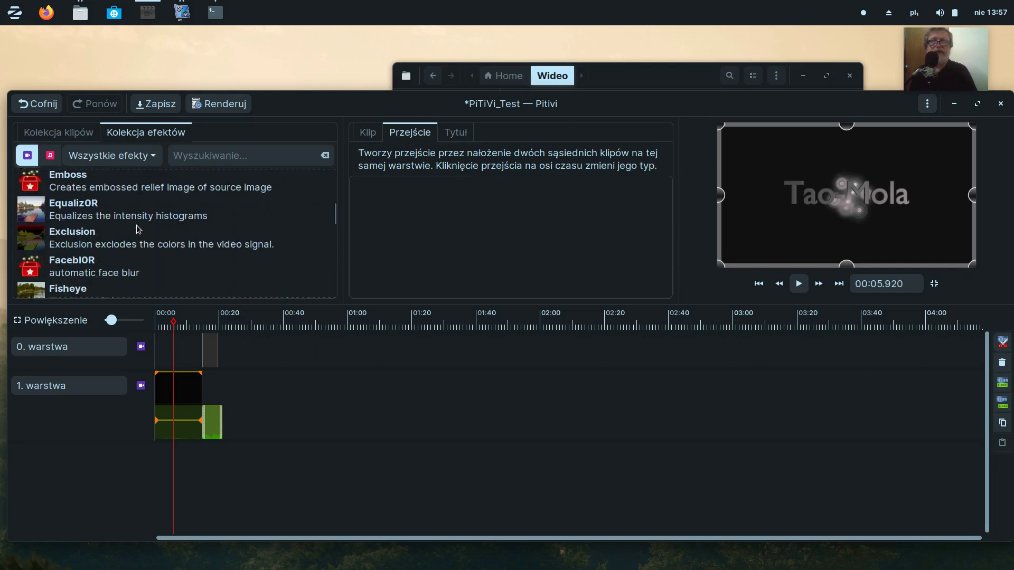
scroll(137, 228, down, 3)
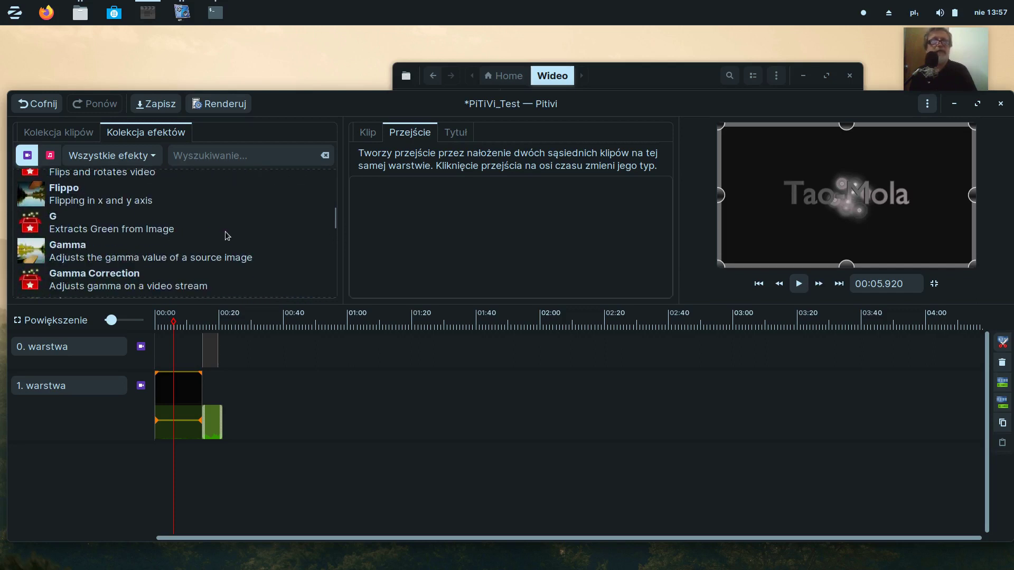
scroll(224, 233, down, 3)
scroll(261, 237, down, 2)
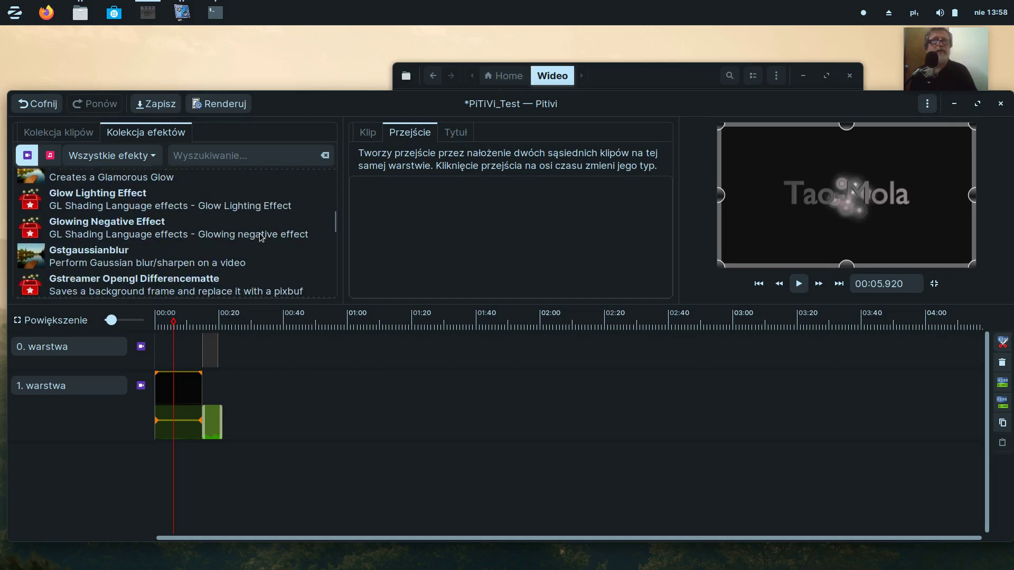
scroll(261, 237, down, 3)
scroll(259, 238, down, 7)
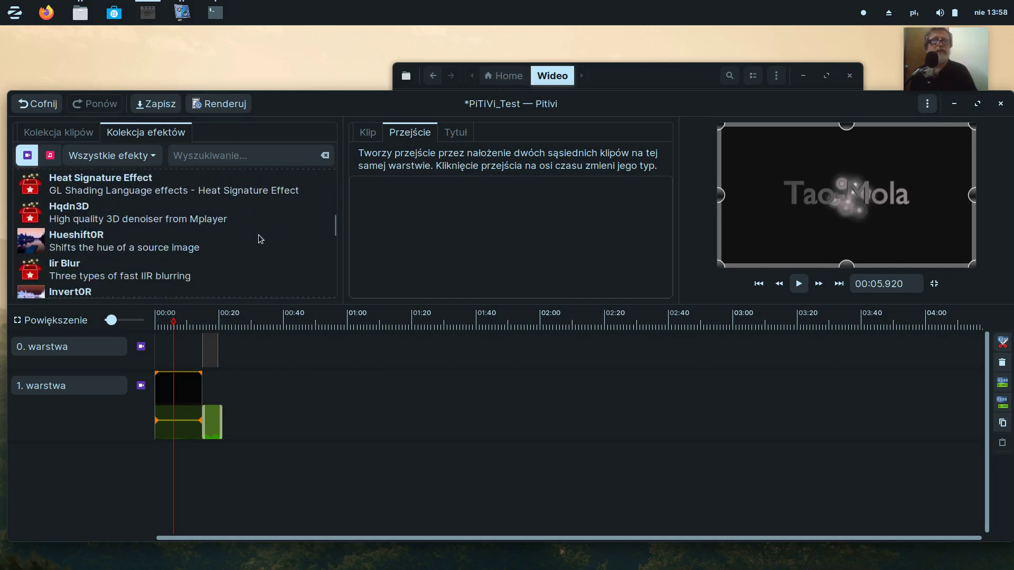
scroll(261, 239, down, 9)
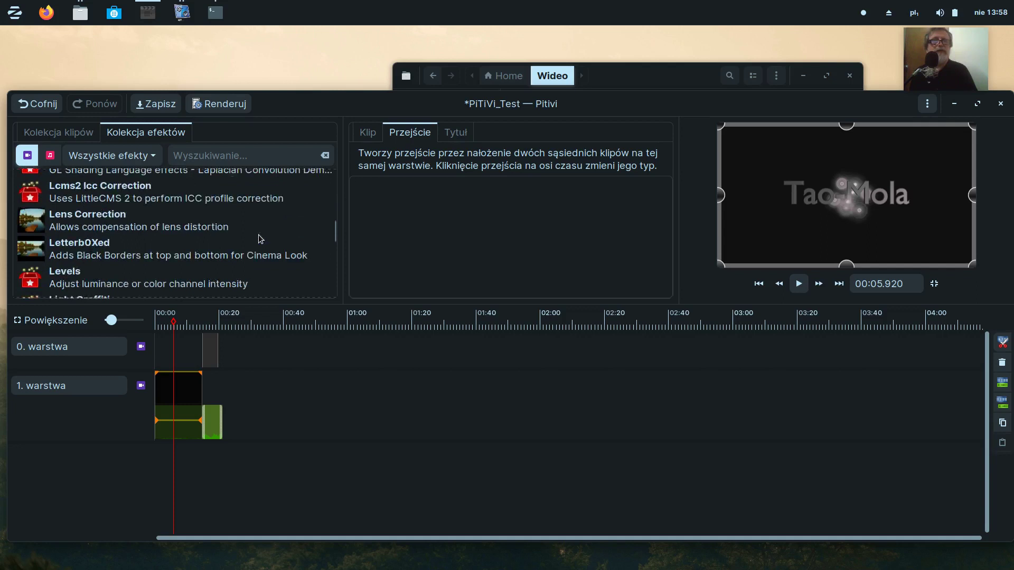
scroll(265, 239, down, 8)
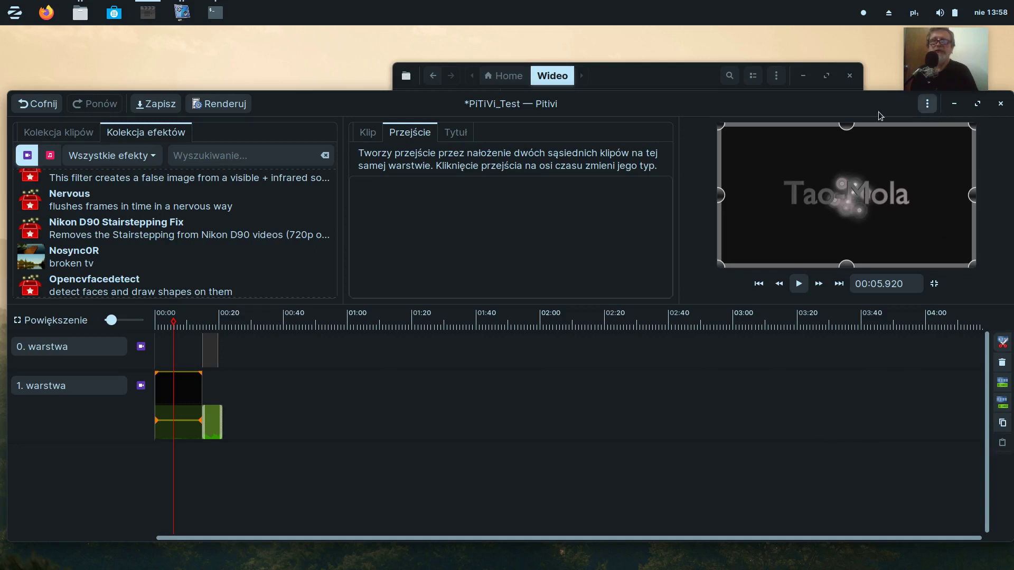
Step: Minimize the file manager window showing the Wideo folder and open the screen recorder's recording controls
click(805, 78)
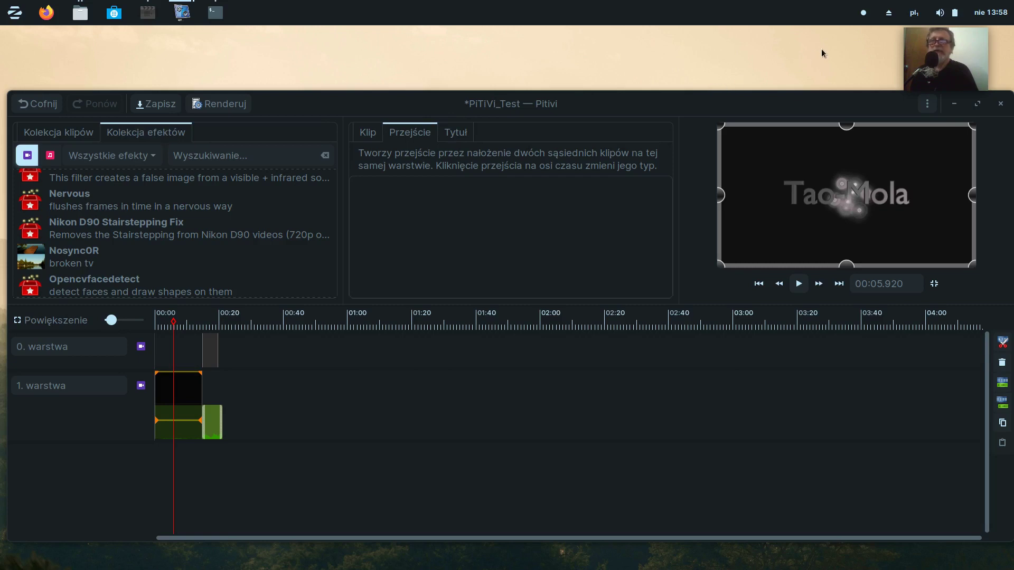
click(864, 13)
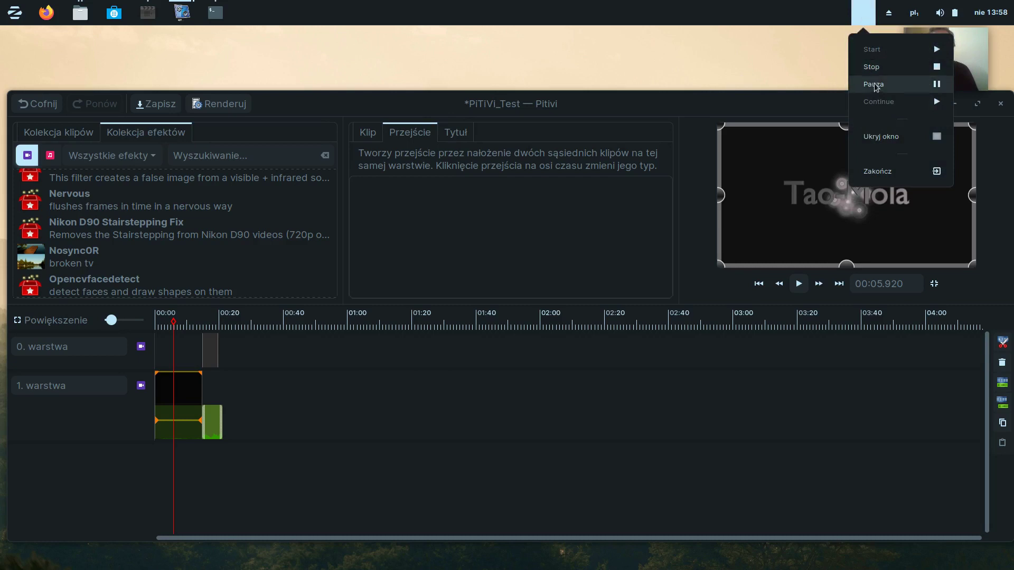